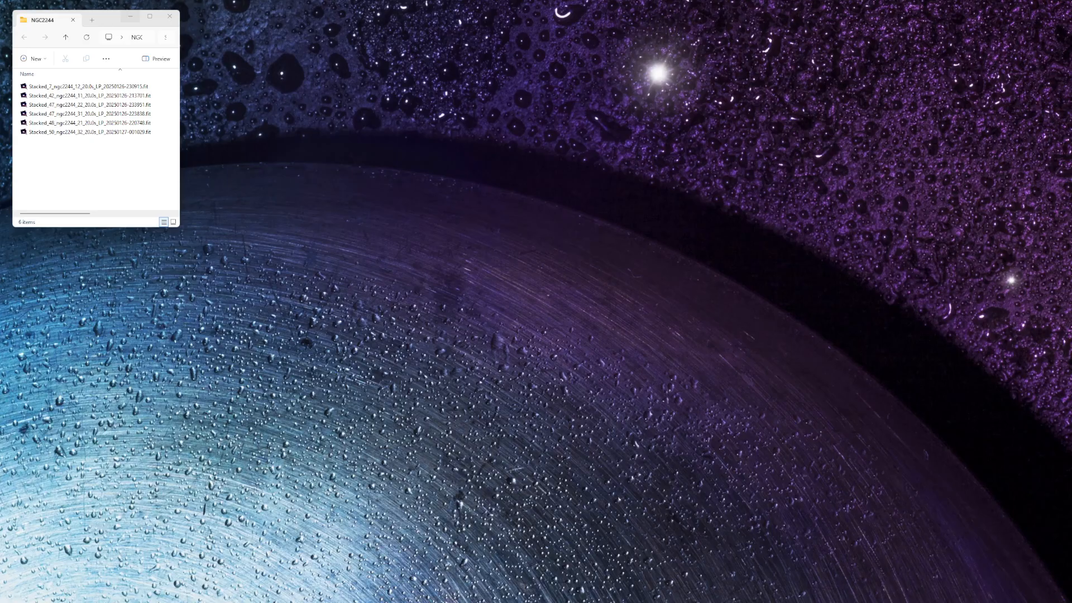
- Switch to ASTAP and load all six stacked FITS files from the Desktop NGC2244 folder as lights to stack
{"action": "mouse_move", "coordinate": [291, 600]}
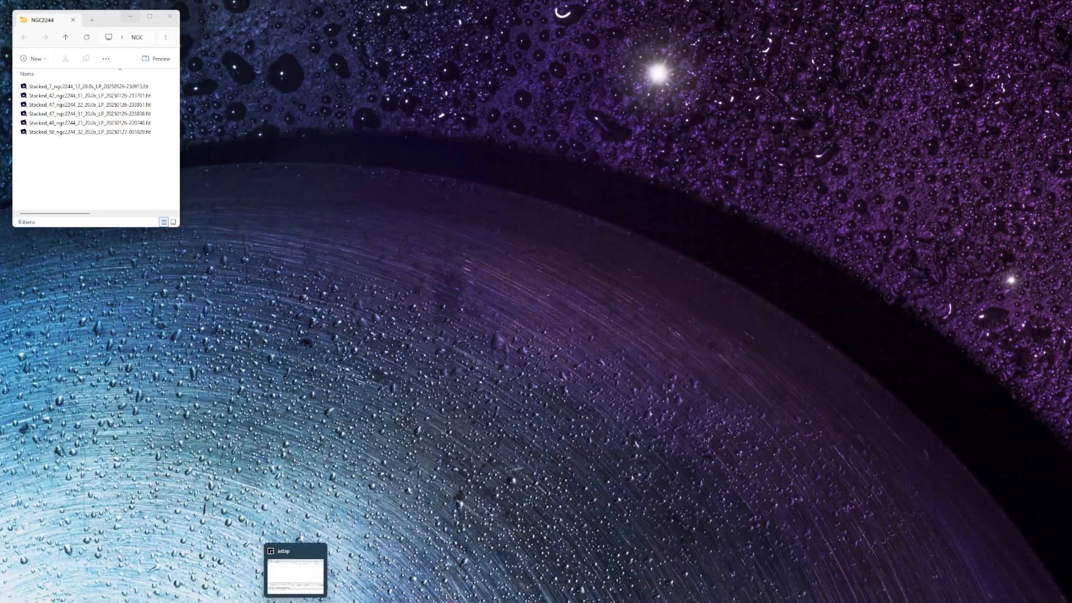
{"action": "left_click", "coordinate": [291, 600]}
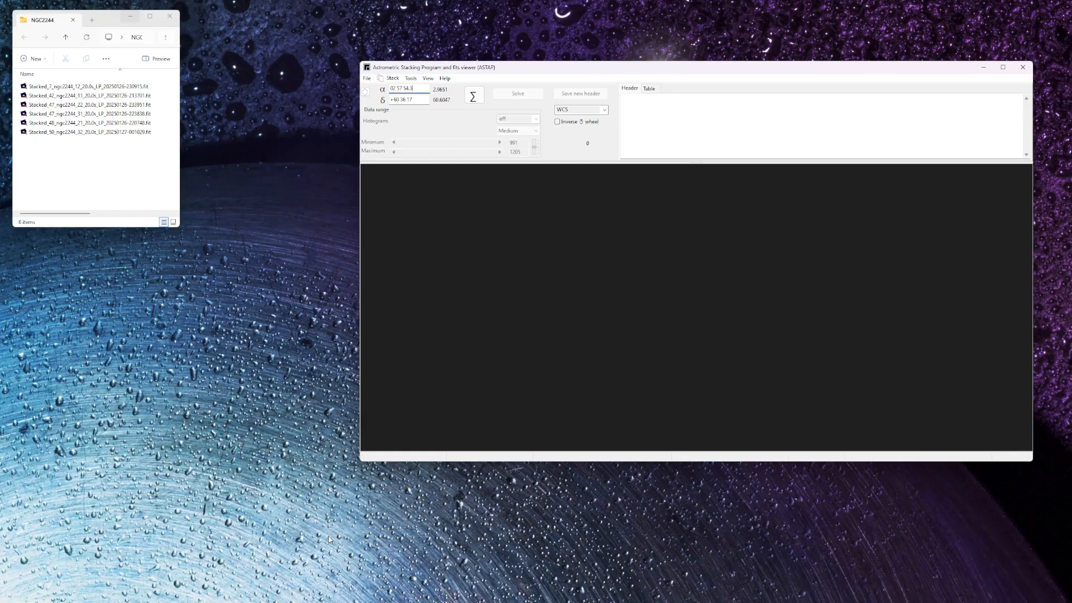
{"action": "left_click", "coordinate": [390, 79]}
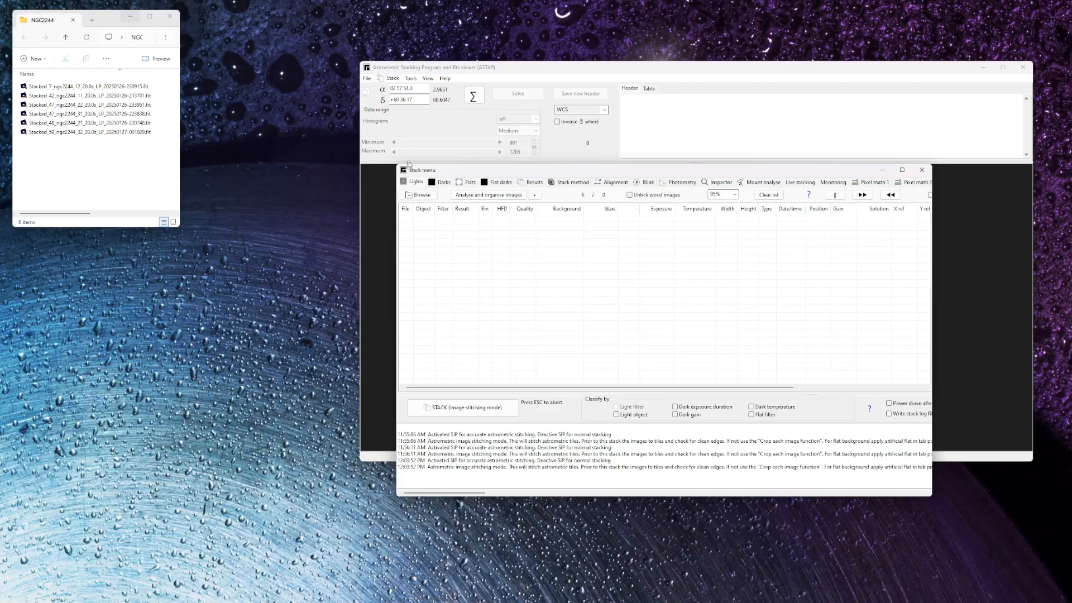
{"action": "left_click", "coordinate": [423, 195]}
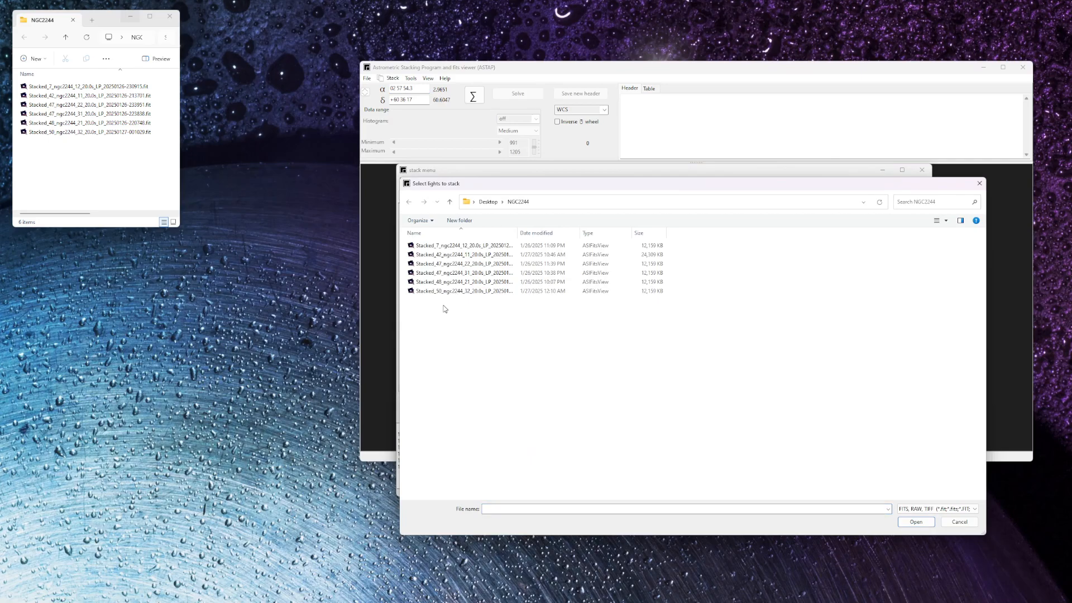
{"action": "key", "text": "ctrl+a"}
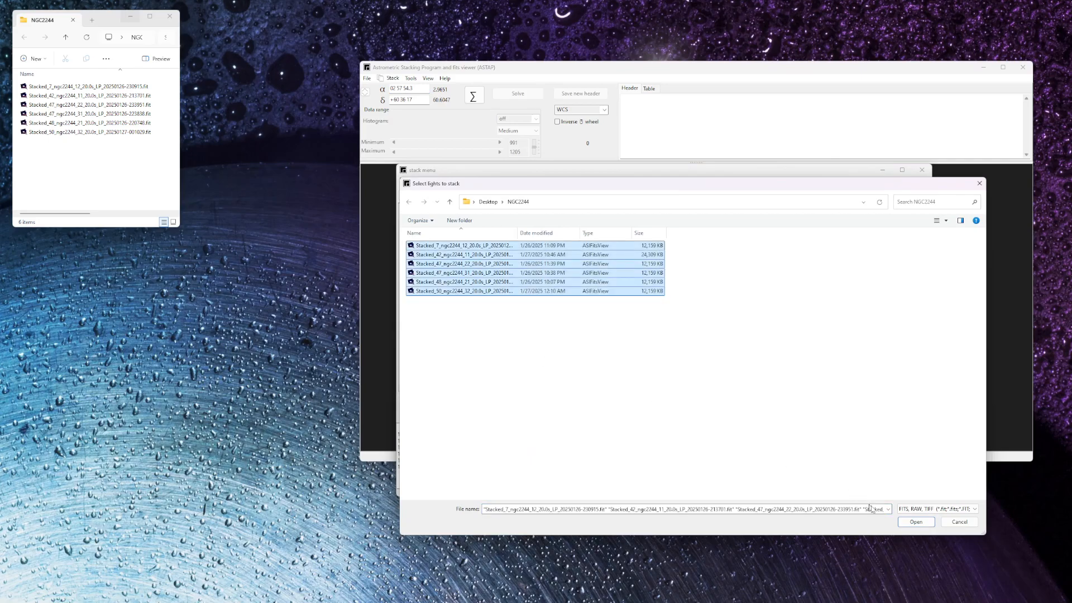
{"action": "left_click", "coordinate": [915, 522]}
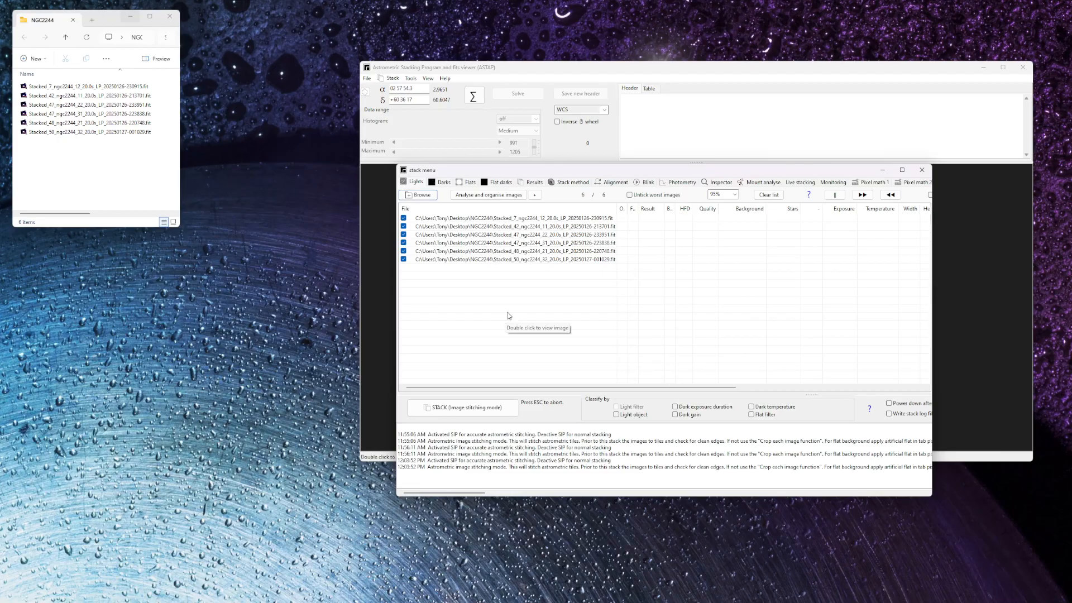
- Review the stack method and alignment settings, and stack the lights in Image stitching mode with Astrometric alignment
{"action": "left_click", "coordinate": [570, 185]}
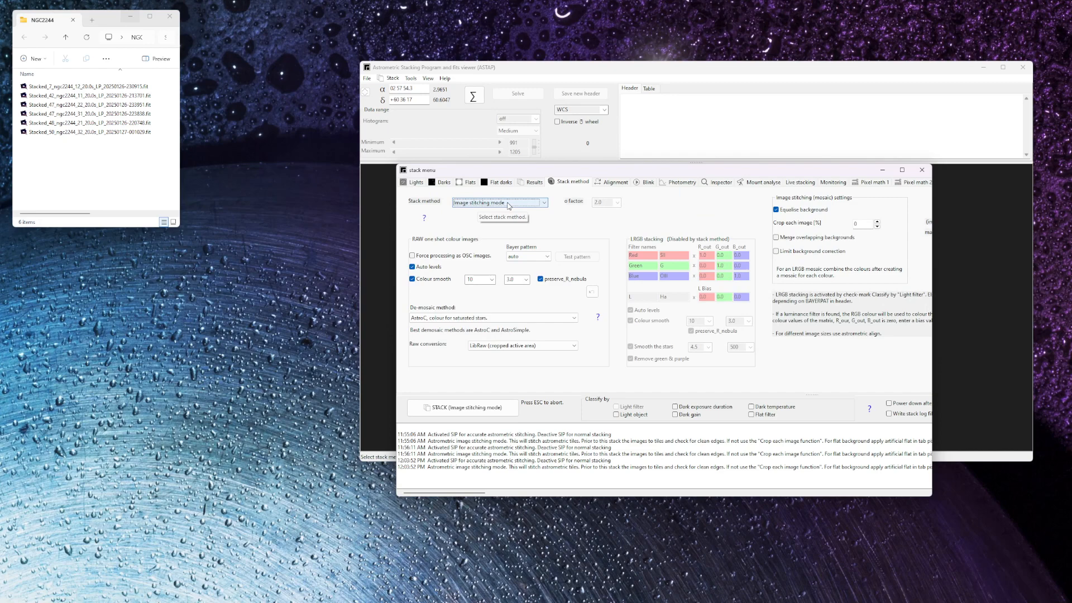
{"action": "left_click", "coordinate": [615, 183]}
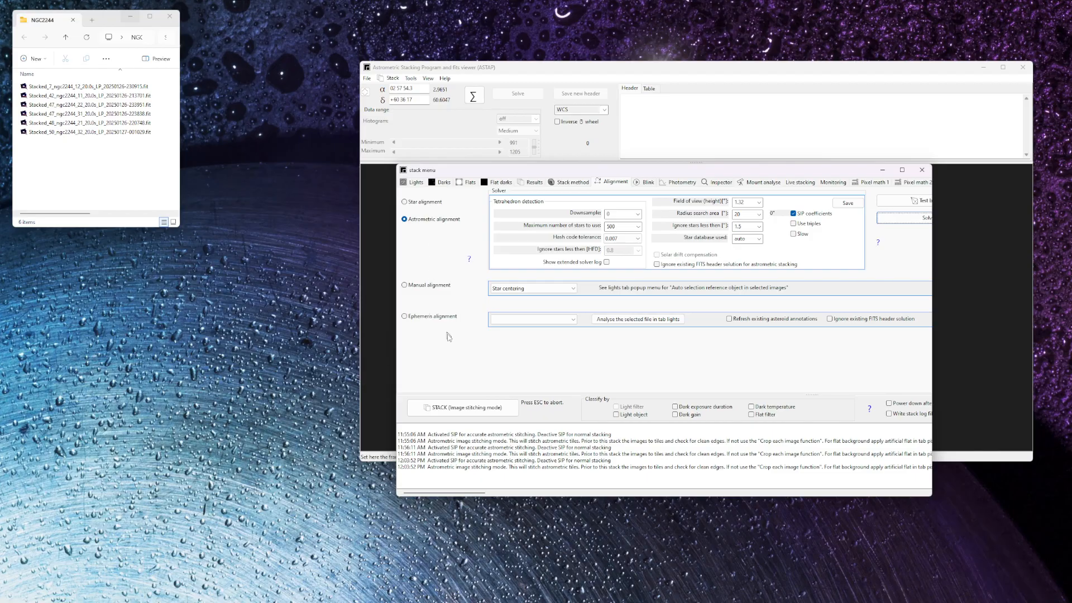
{"action": "left_click", "coordinate": [457, 409]}
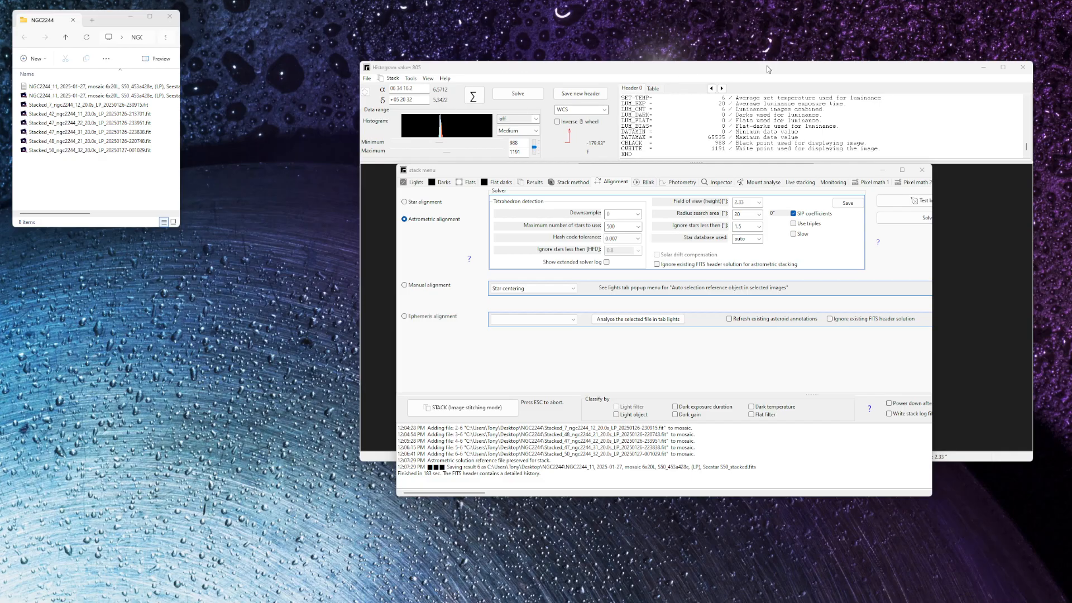
- Minimize ASTAP and widen the NGC2244 folder window to show more of the file names
{"action": "left_click", "coordinate": [984, 68]}
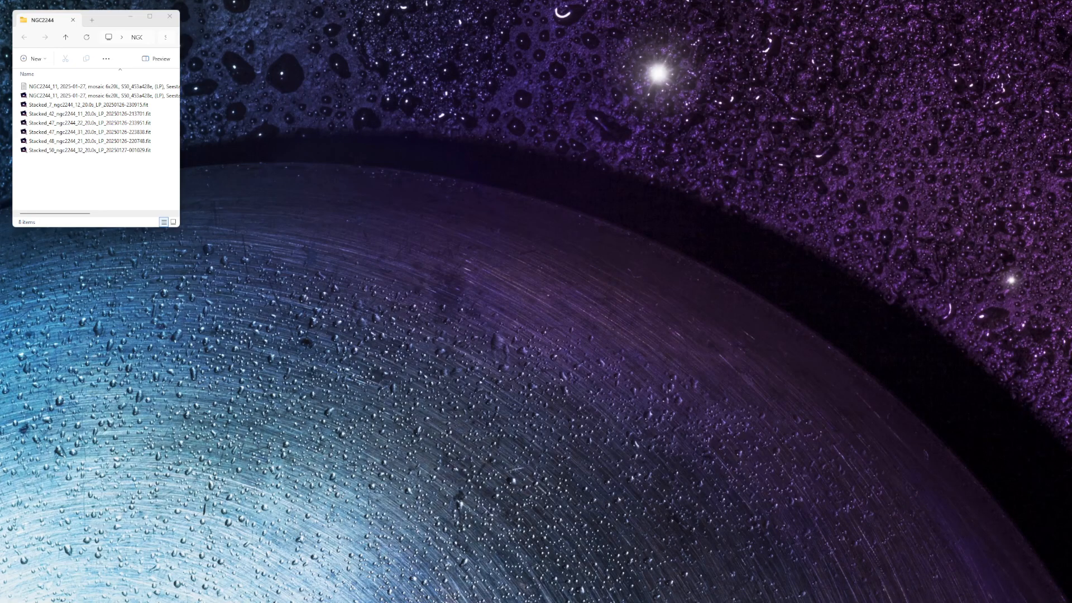
{"action": "left_click", "coordinate": [110, 20]}
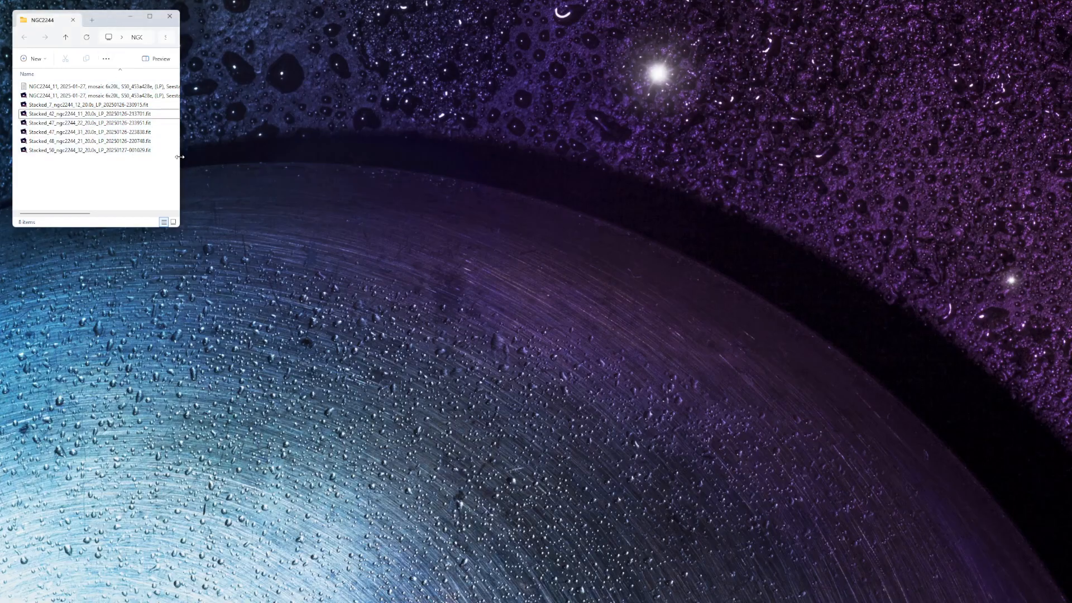
{"action": "left_click_drag", "start_coordinate": [180, 160], "coordinate": [245, 153]}
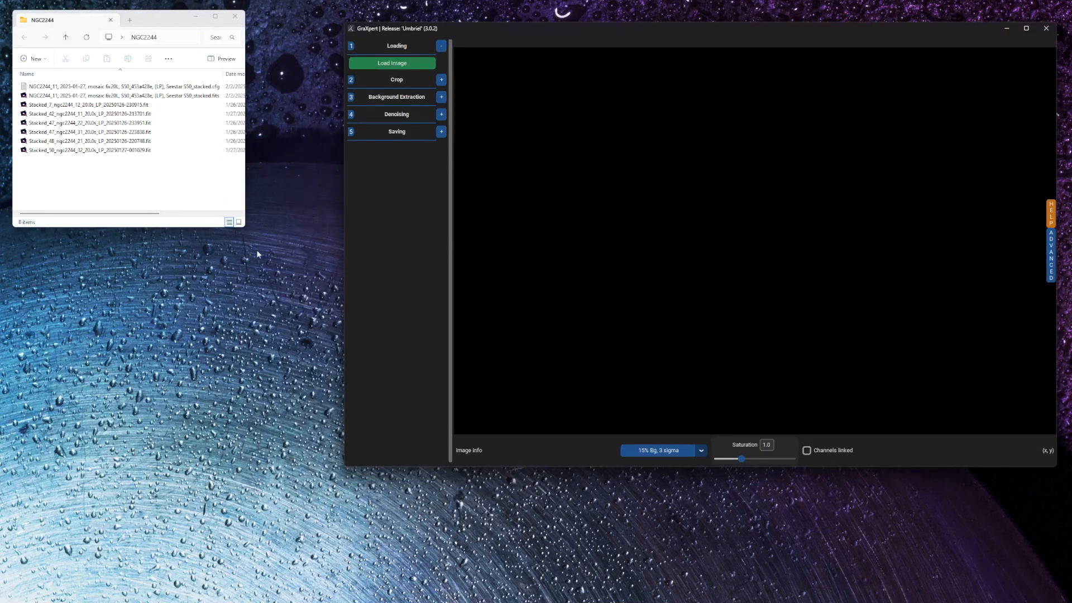
- Switch to GraXpert and load the NGC2244_11 mosaic 6x20L Seestar S50_stacked.fits image from the NGC2244 folder
{"action": "left_click", "coordinate": [394, 63]}
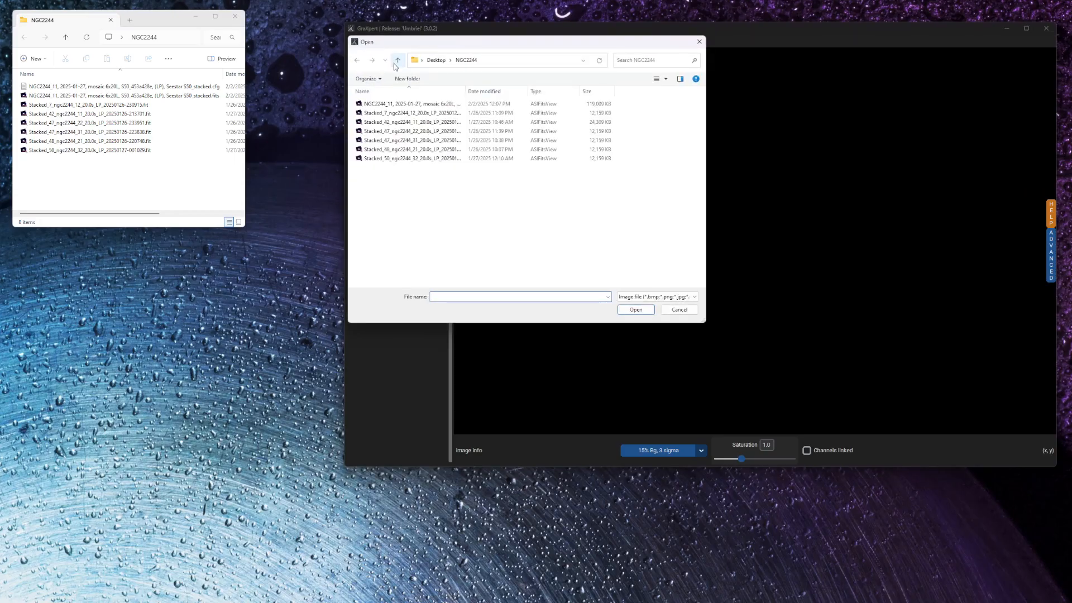
{"action": "left_click_drag", "start_coordinate": [465, 90], "coordinate": [570, 89]}
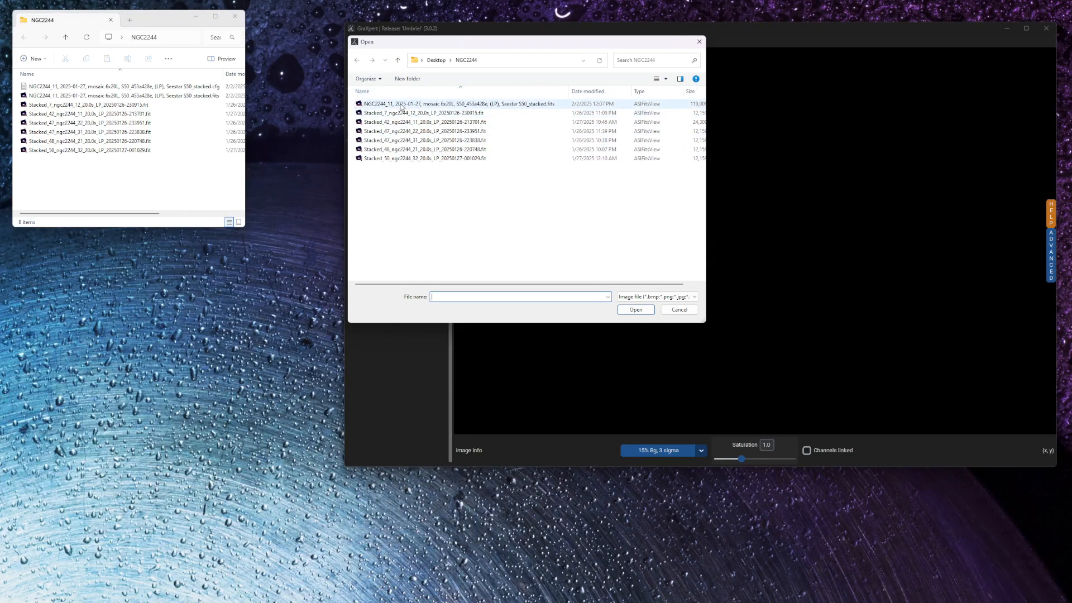
{"action": "double_click", "coordinate": [401, 107]}
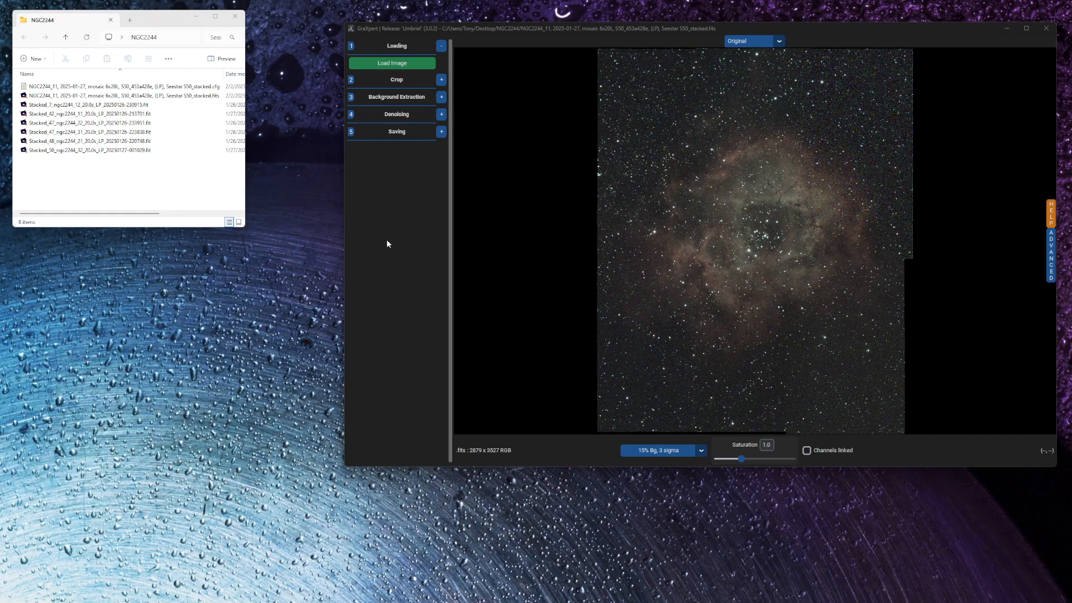
- Denoise the mosaic at a denoise strength of 1.0 and compare the Original view with the Denoised view
{"action": "left_click", "coordinate": [441, 115]}
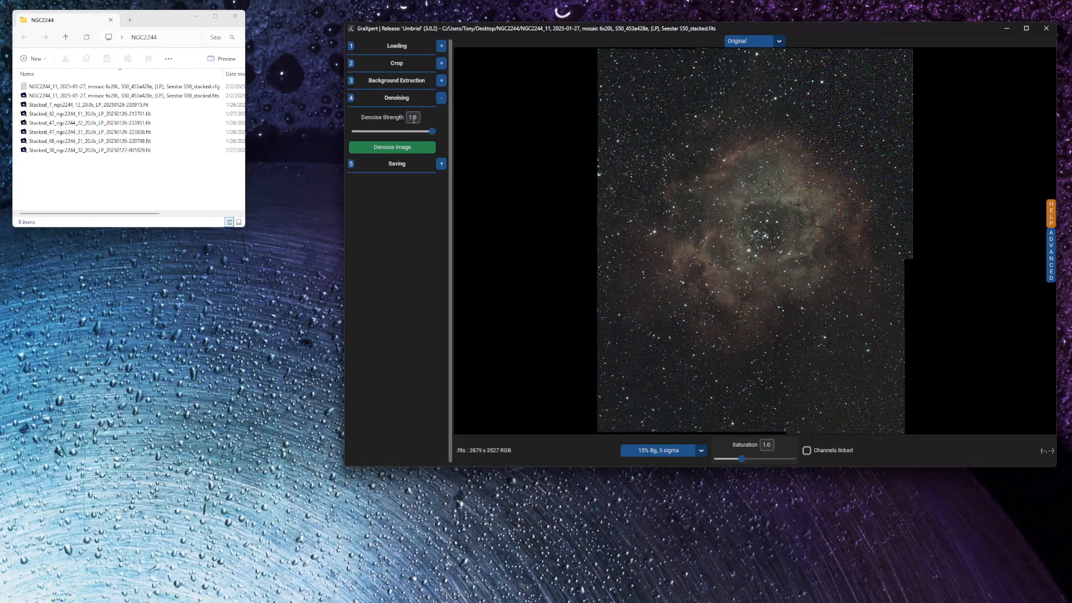
{"action": "left_click", "coordinate": [386, 150]}
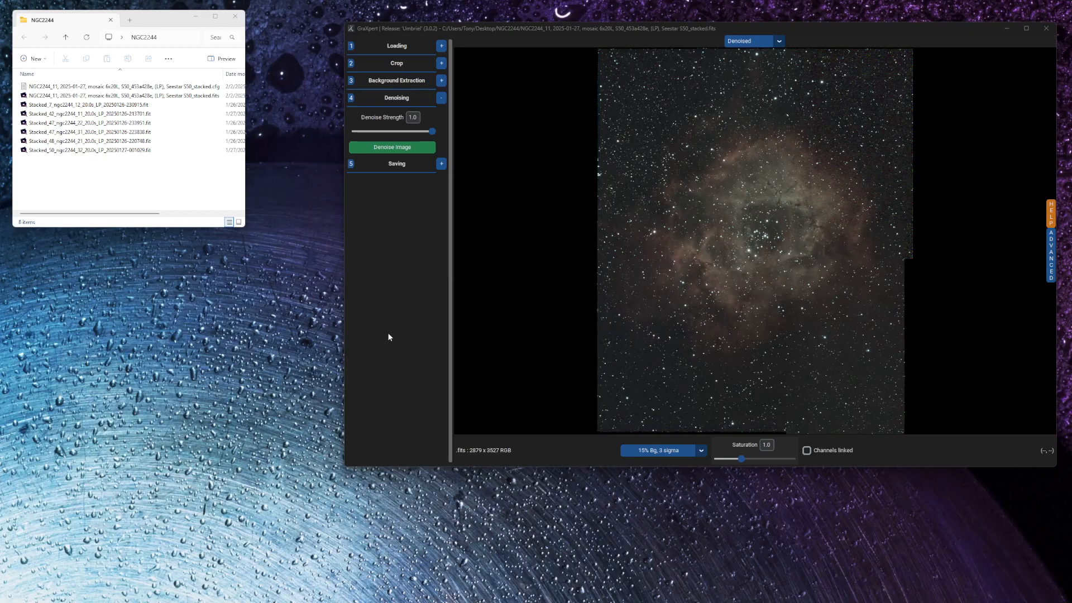
{"action": "left_click", "coordinate": [780, 42]}
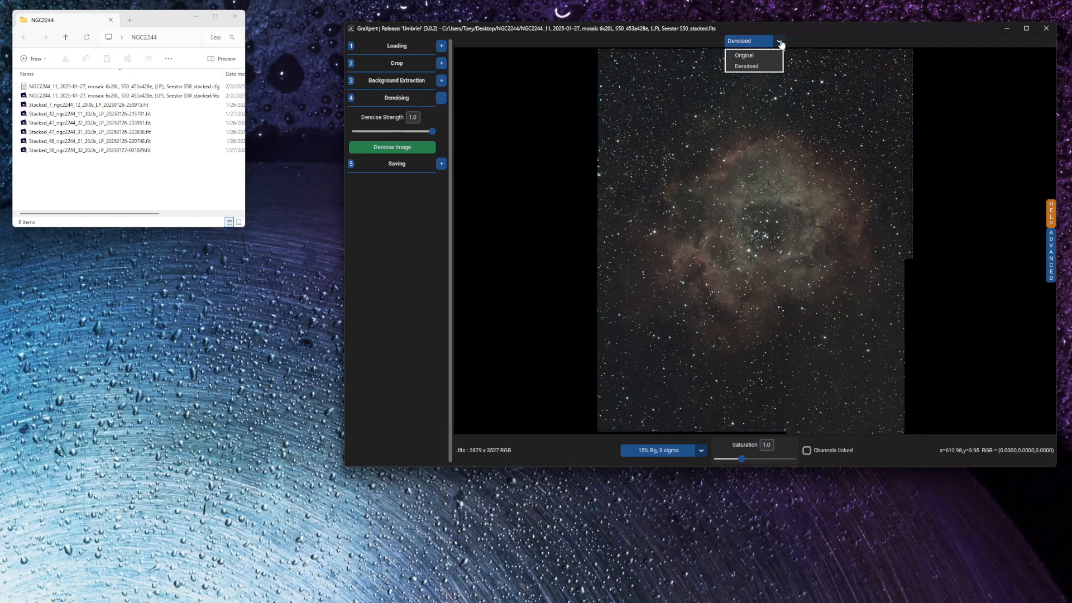
{"action": "left_click", "coordinate": [748, 56]}
{"action": "left_click", "coordinate": [779, 41]}
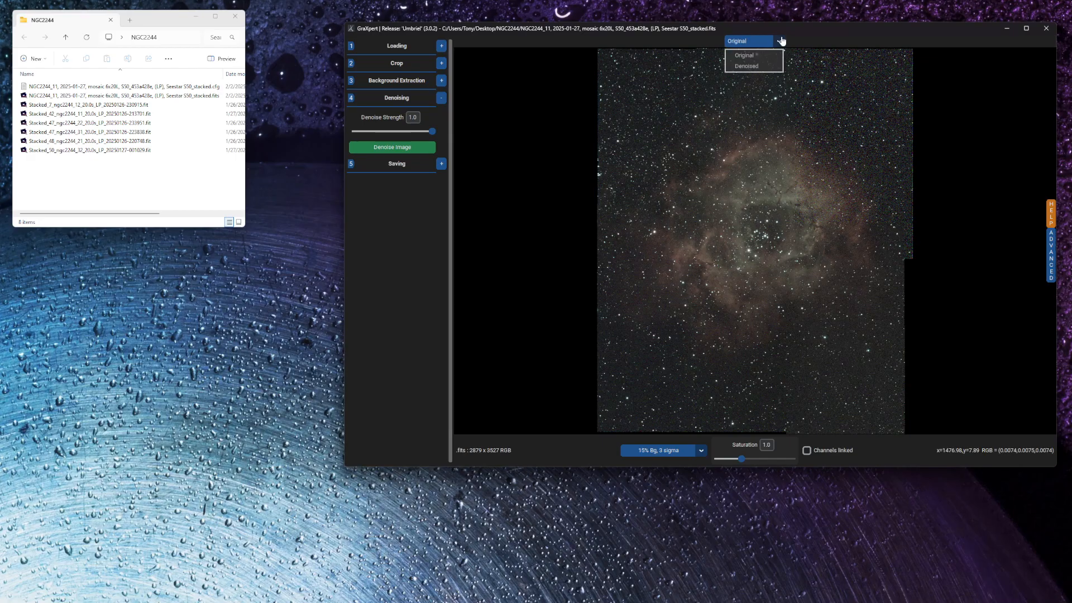
{"action": "left_click", "coordinate": [747, 66]}
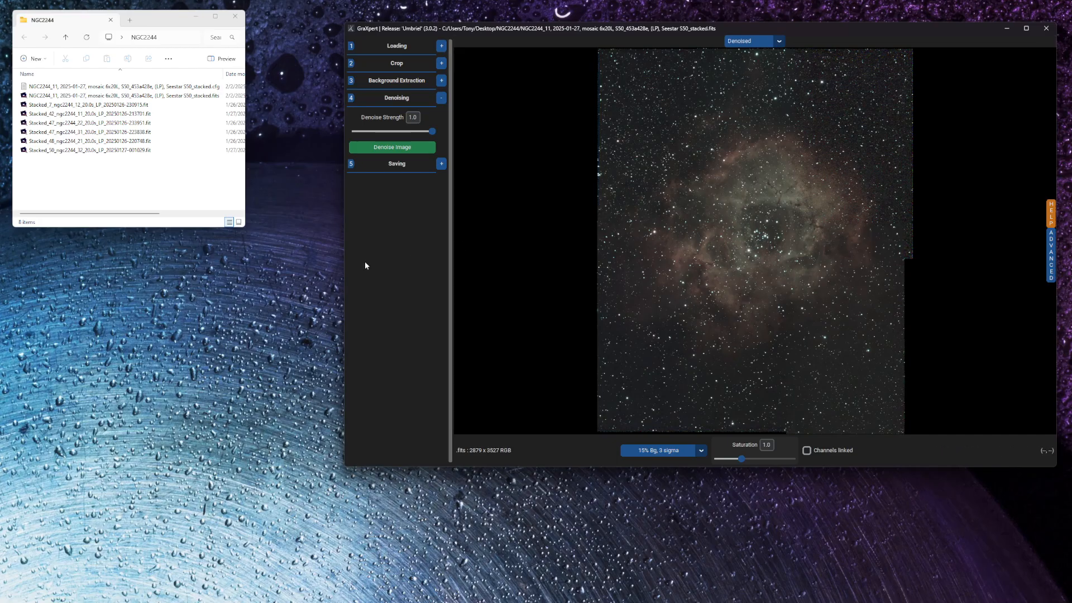
- Save the processed mosaic as a 32 bit Fits with the suggested _stacked_GraXpert.fits name in the NGC2244 folder, and minimize GraXpert
{"action": "left_click", "coordinate": [441, 165]}
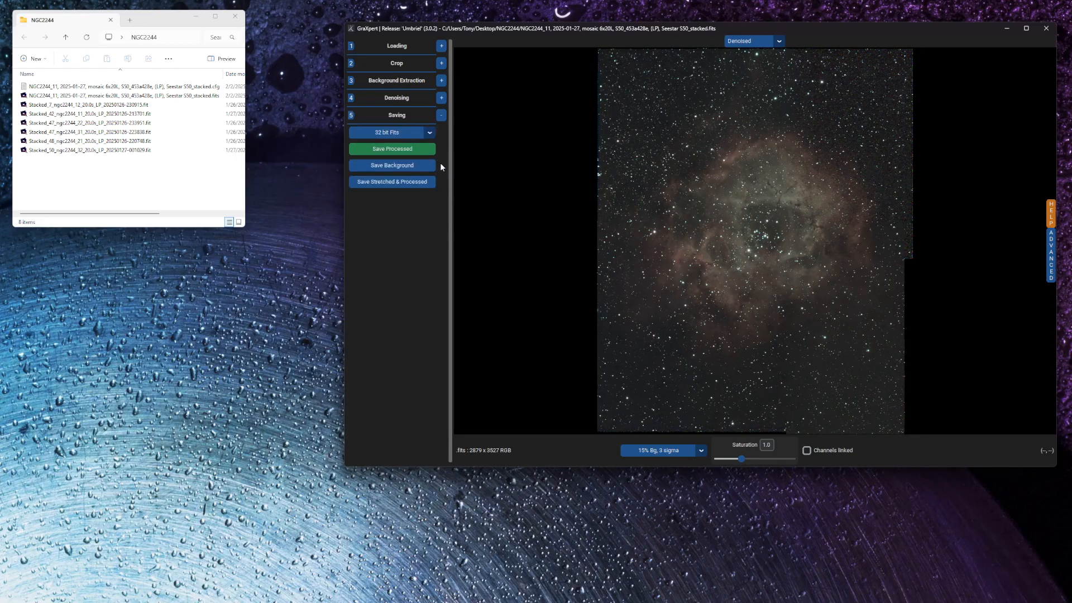
{"action": "left_click", "coordinate": [388, 149]}
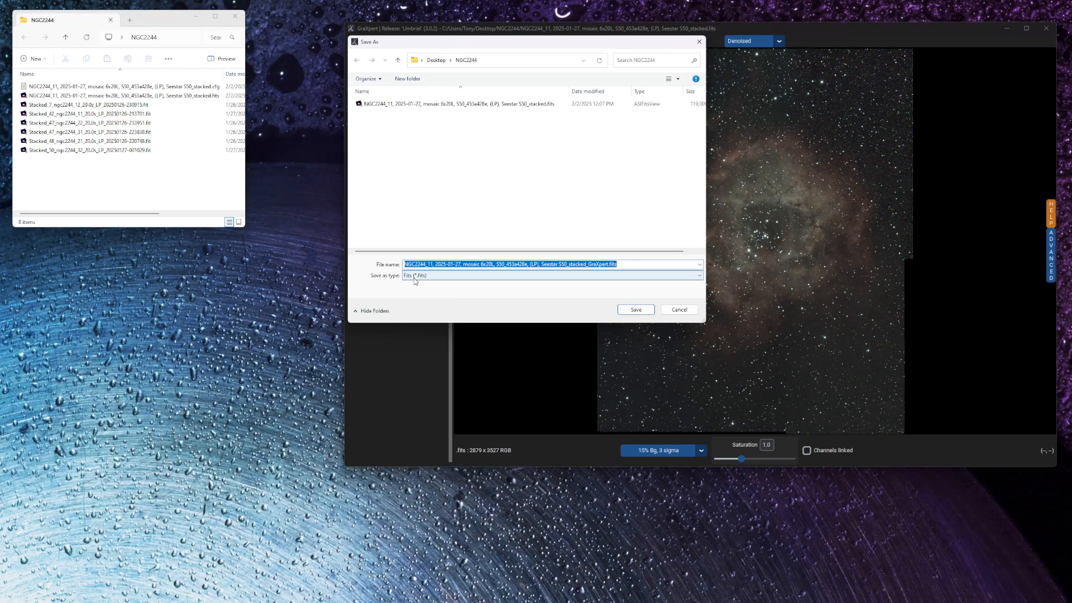
{"action": "left_click", "coordinate": [630, 310]}
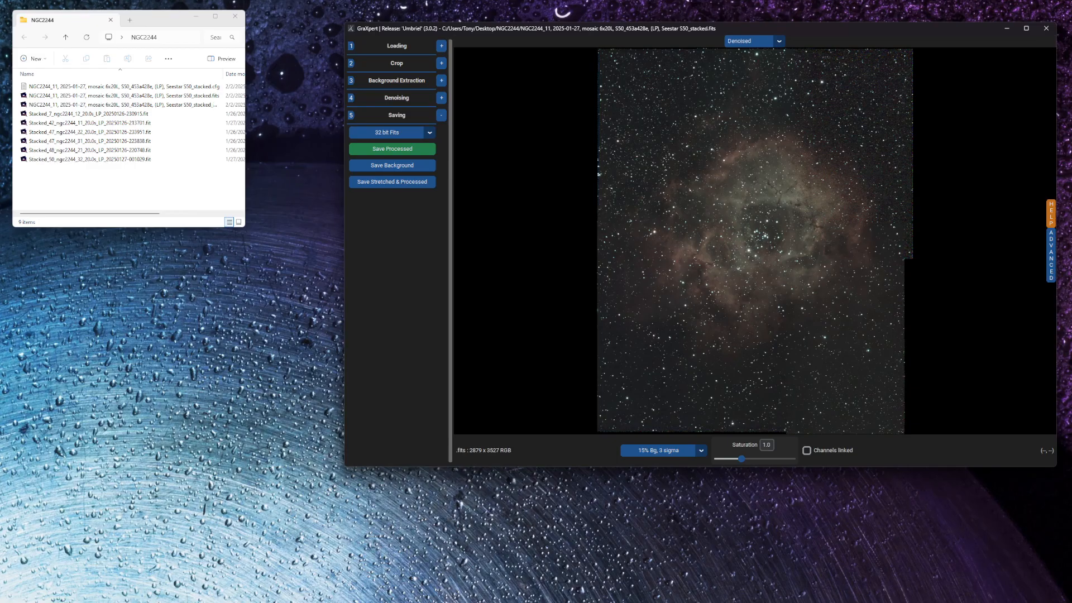
{"action": "left_click", "coordinate": [1008, 29]}
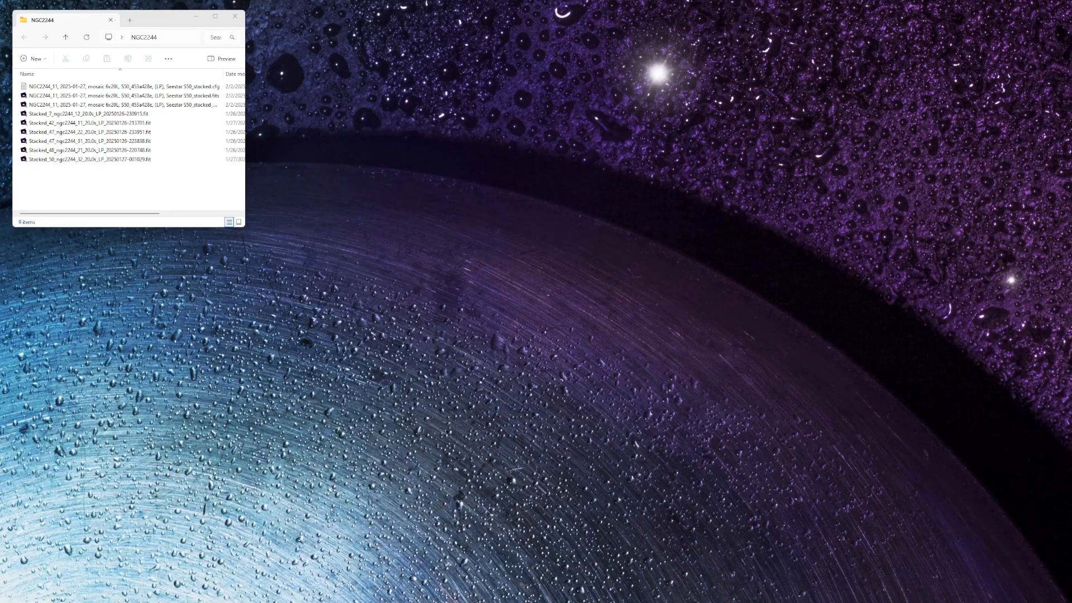
- Switch to Siril, open the mosaic's _stacked_GraXpert.fits file and set its display mode to AutoStretch
{"action": "key", "text": "alt+Tab"}
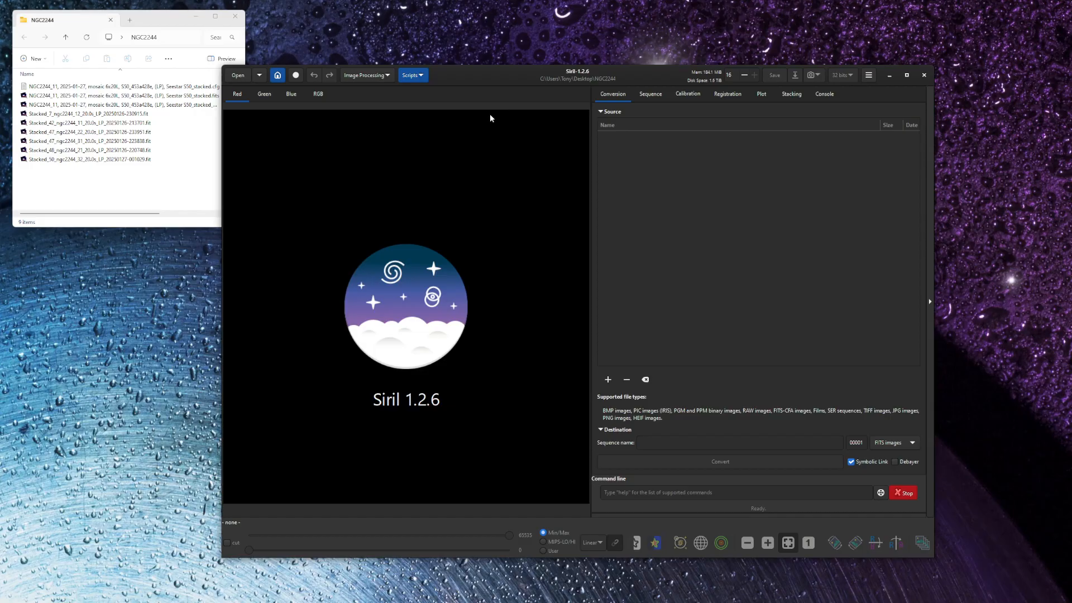
{"action": "left_click", "coordinate": [240, 77]}
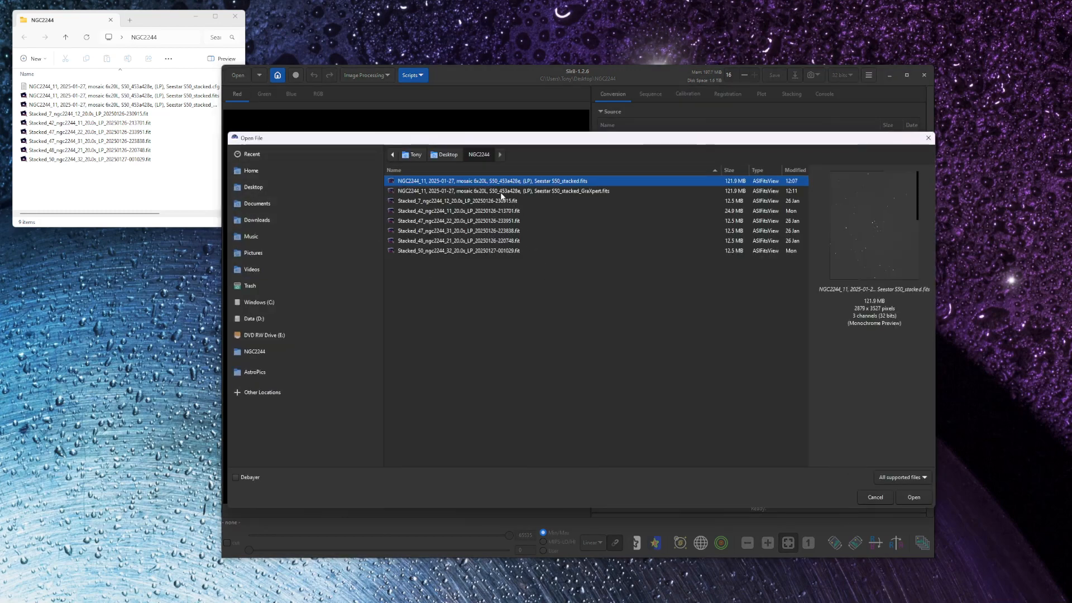
{"action": "left_click", "coordinate": [501, 191]}
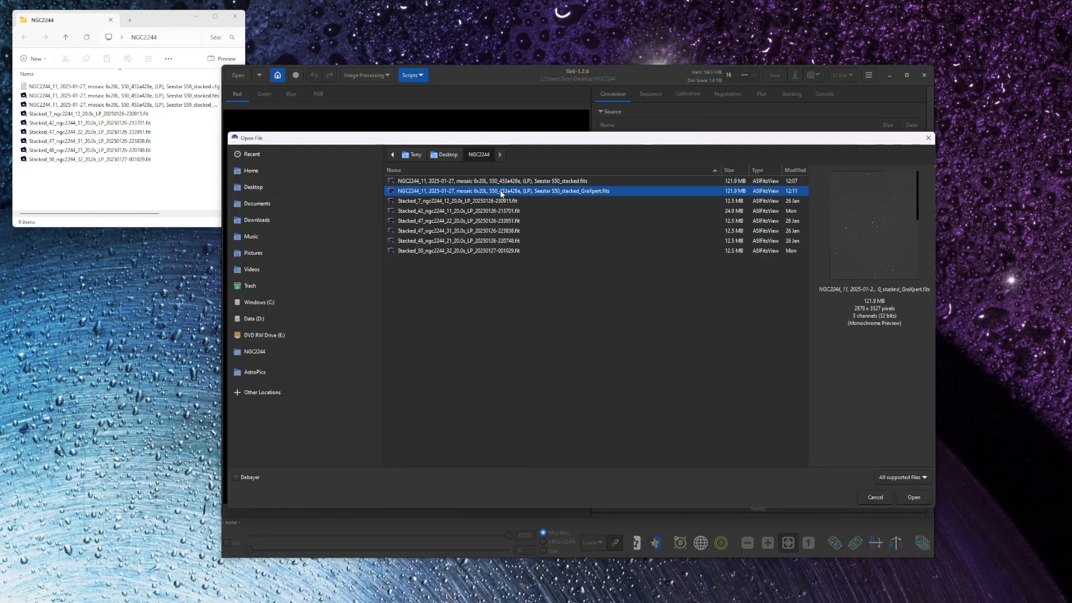
{"action": "double_click", "coordinate": [501, 191]}
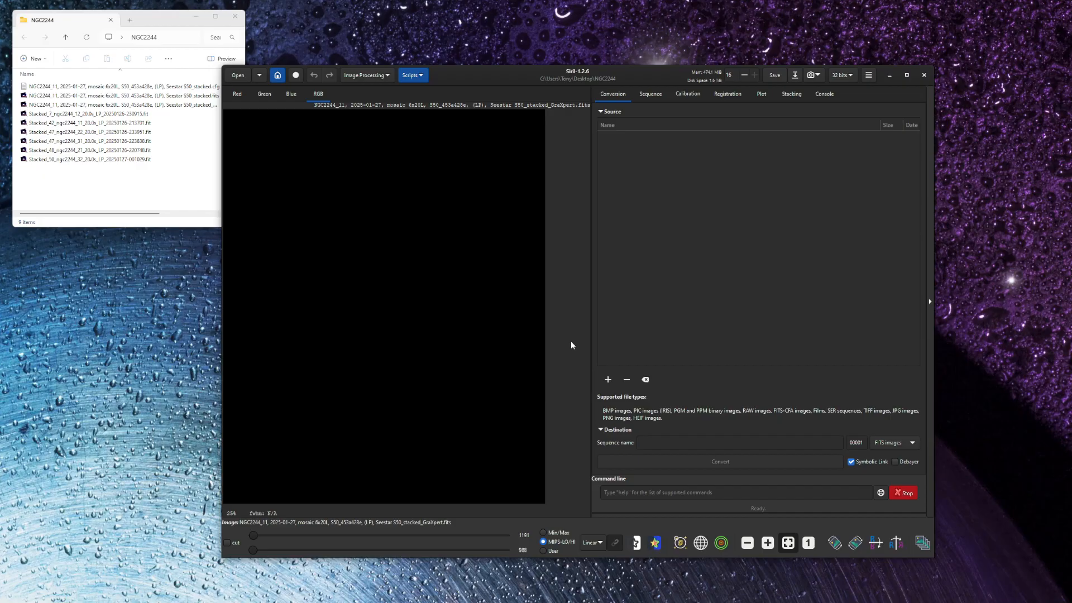
{"action": "left_click", "coordinate": [595, 542]}
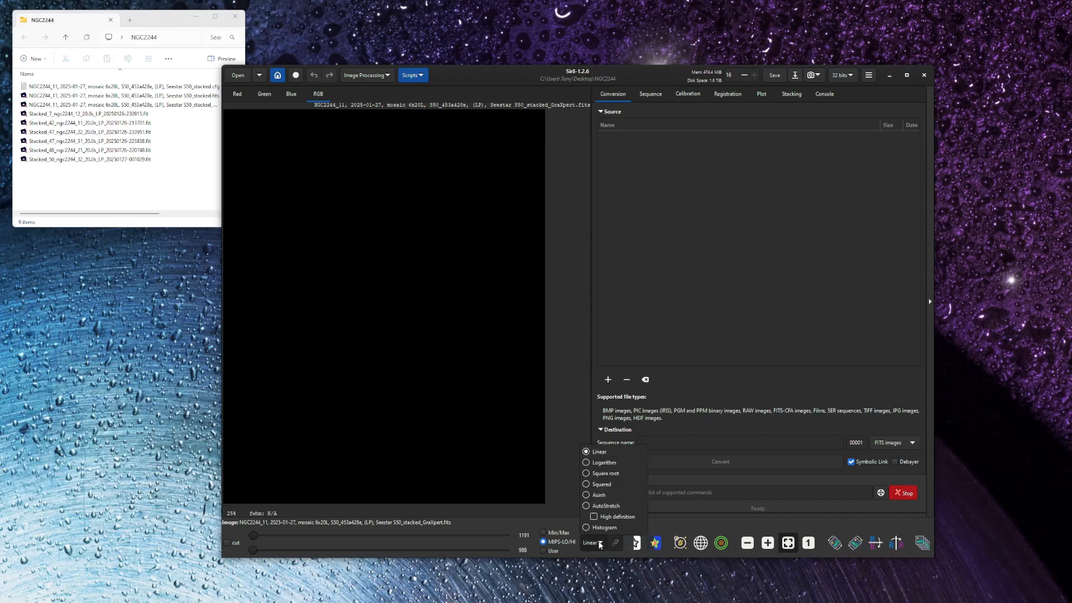
{"action": "left_click", "coordinate": [585, 504]}
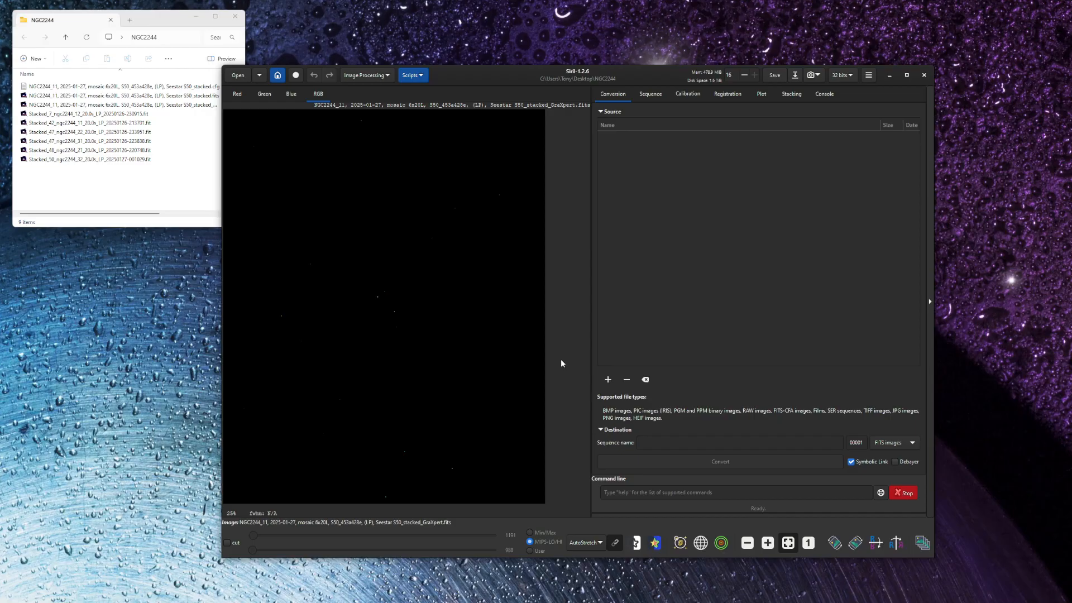
- Run Photometric Color Calibration on the mosaic using the SIMBAD result for ngc2244 and the NOMAD star catalogue, and close the dialog
{"action": "left_click", "coordinate": [384, 76]}
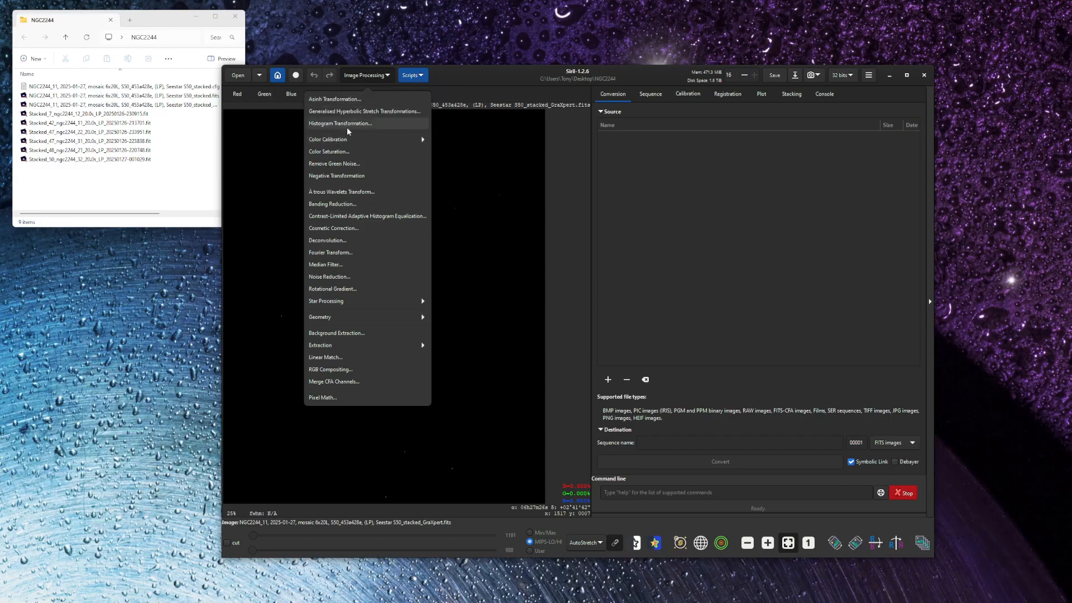
{"action": "left_click", "coordinate": [345, 141]}
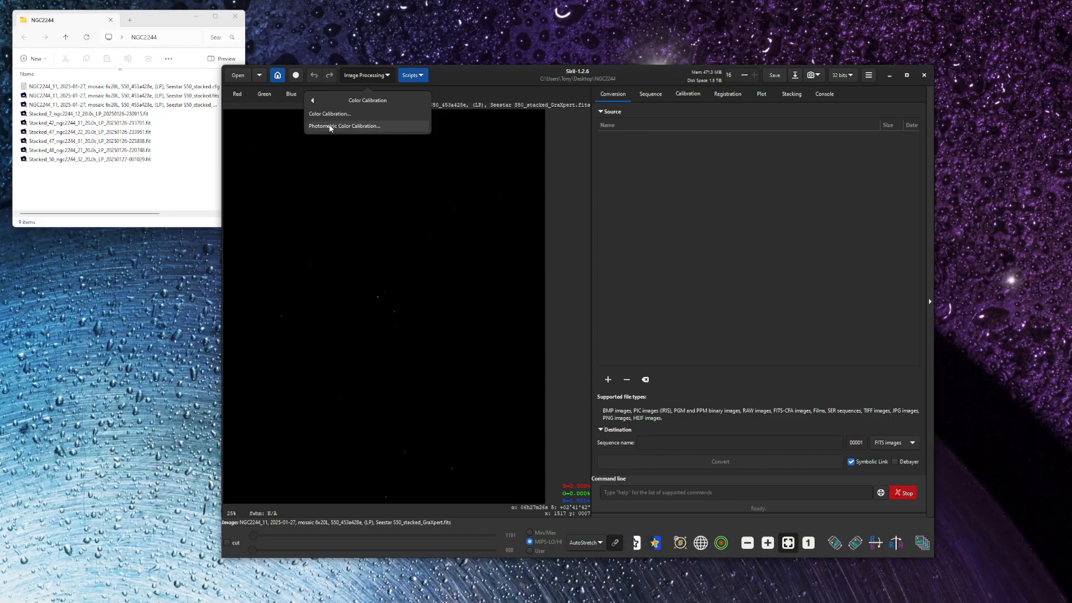
{"action": "left_click", "coordinate": [330, 127]}
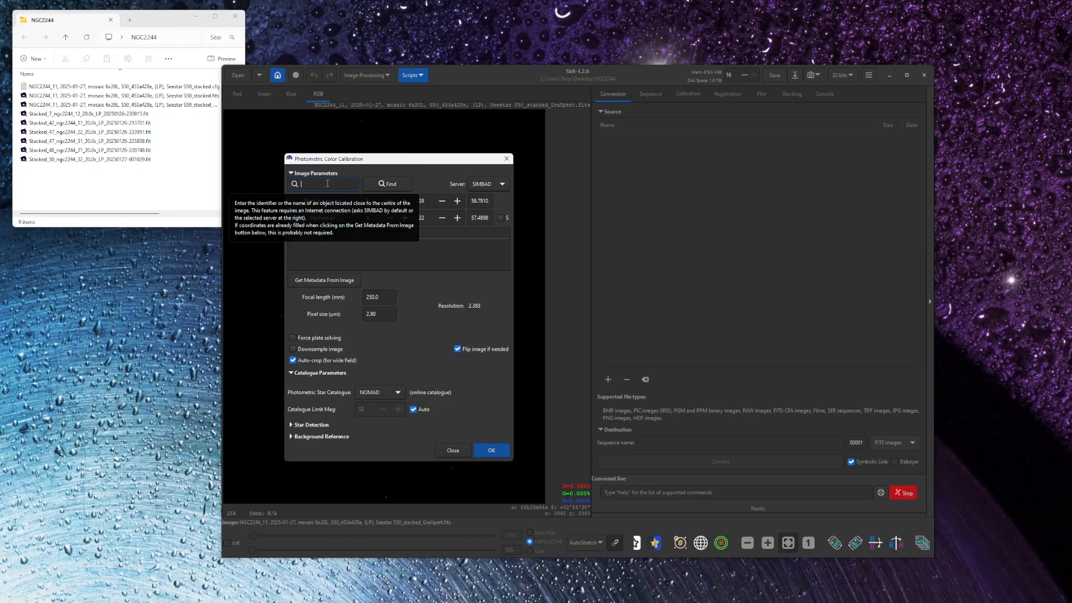
{"action": "type", "text": "ngc2"}
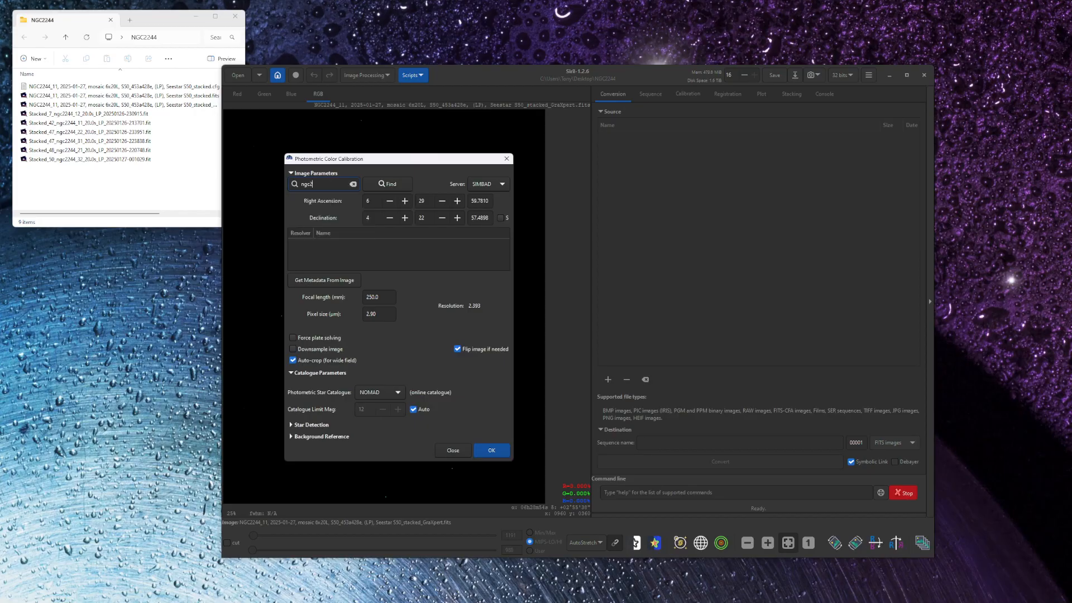
{"action": "type", "text": "244"}
{"action": "left_click", "coordinate": [387, 184]}
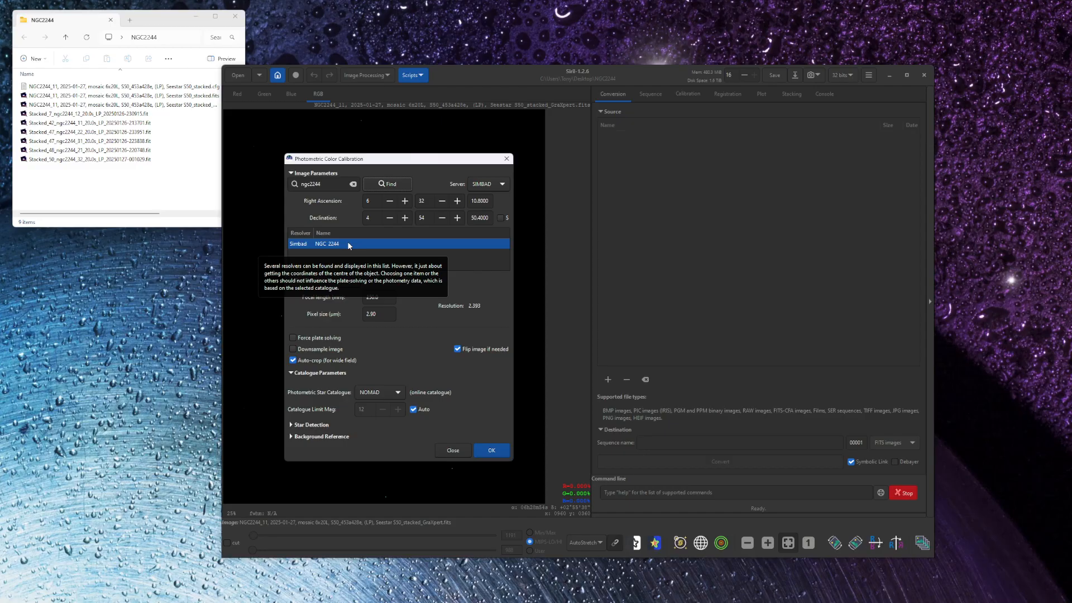
{"action": "left_click", "coordinate": [491, 451]}
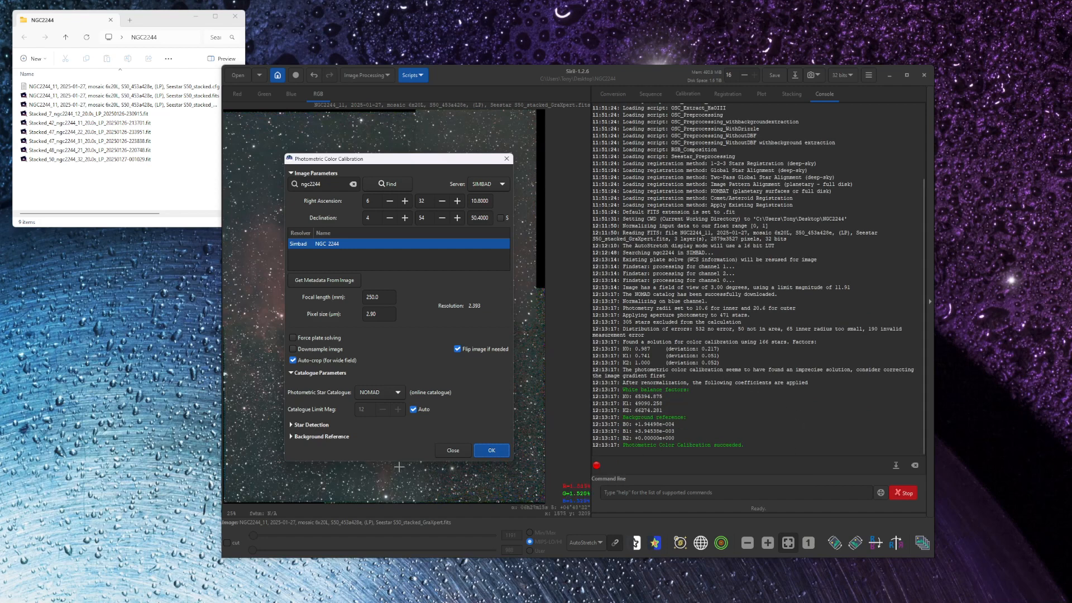
{"action": "left_click", "coordinate": [453, 450]}
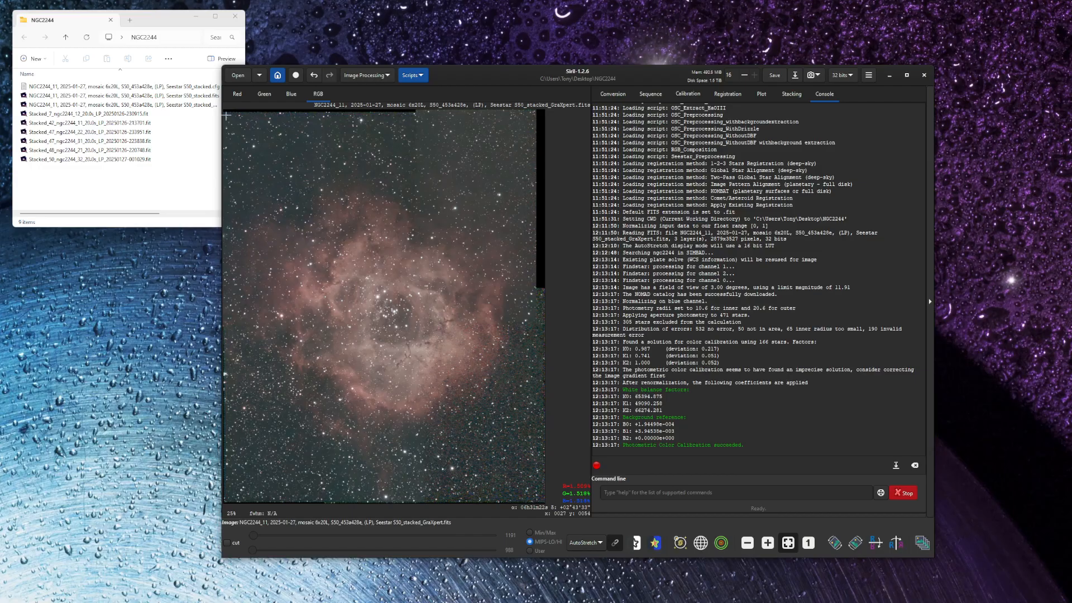
- Crop the mosaic to a selection of about 2745 by 3422 px that excludes the black stitching borders
{"action": "left_click_drag", "start_coordinate": [226, 116], "coordinate": [533, 498]}
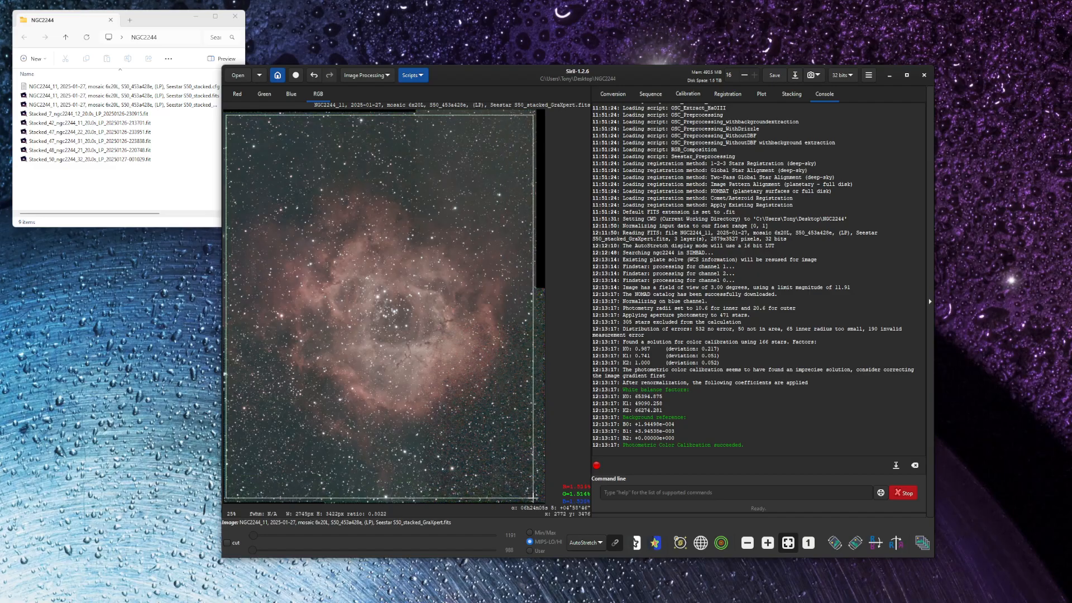
{"action": "right_click", "coordinate": [400, 226]}
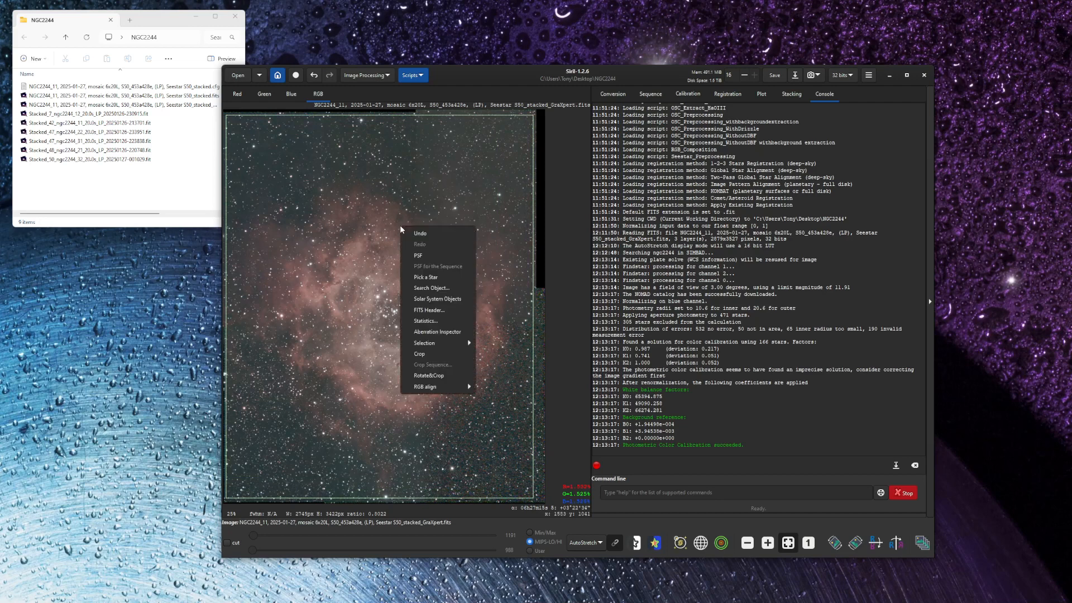
{"action": "left_click", "coordinate": [418, 354]}
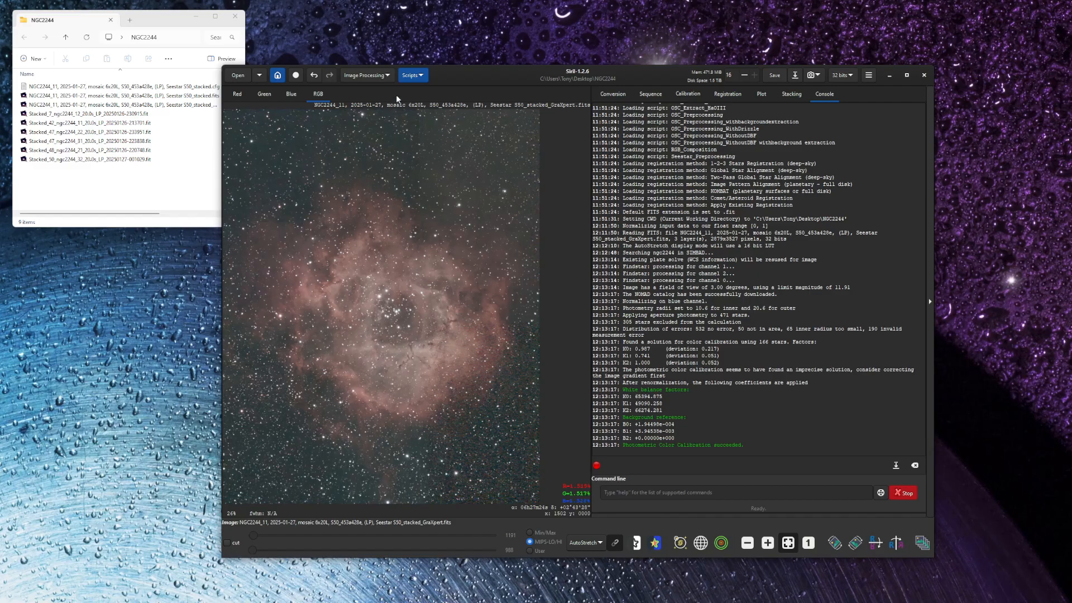
- Remove the green noise with the Average Neutral protection method and Preserve lightness enabled, and close the dialog
{"action": "left_click", "coordinate": [387, 76]}
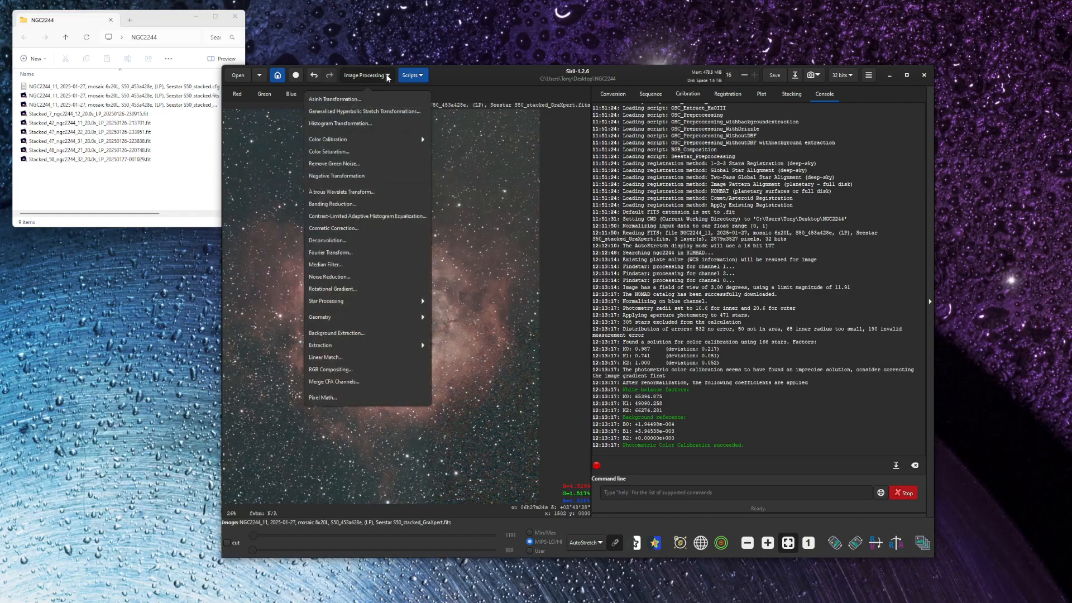
{"action": "left_click", "coordinate": [334, 164]}
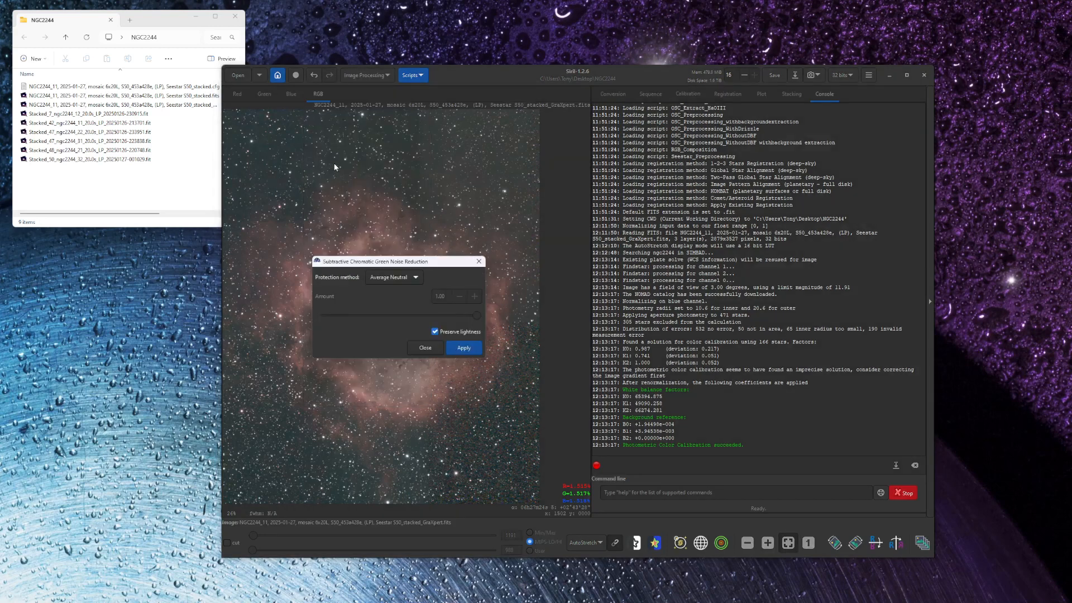
{"action": "left_click", "coordinate": [468, 349]}
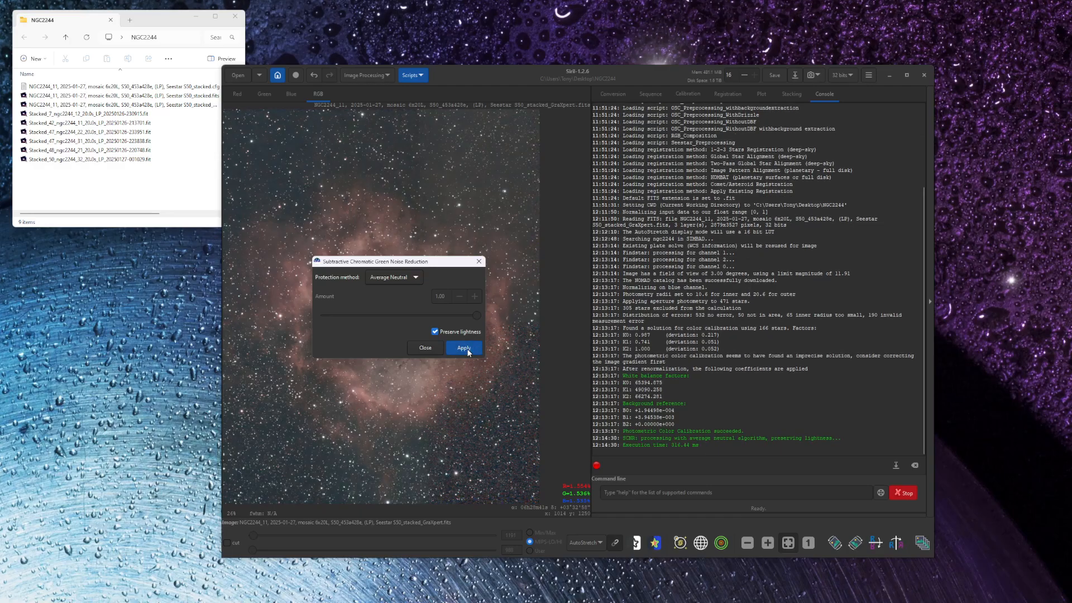
{"action": "left_click", "coordinate": [426, 348]}
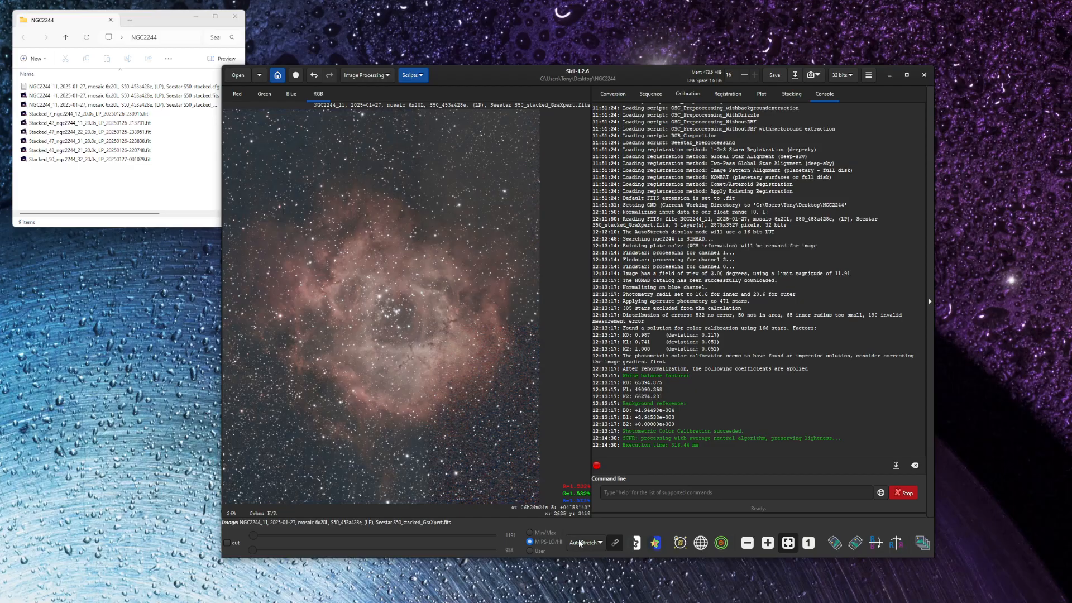
- Set the display mode to Linear and apply a Generalised hyperbolic transform with stretch factor about 1.384 and local stretch intensity 15
{"action": "left_click", "coordinate": [603, 542]}
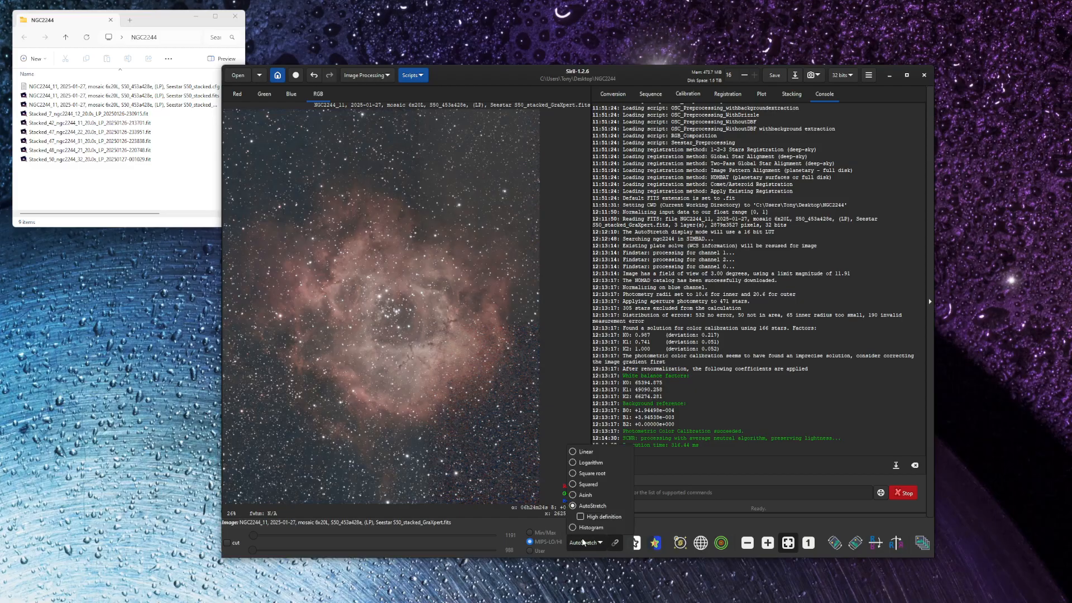
{"action": "left_click", "coordinate": [574, 452]}
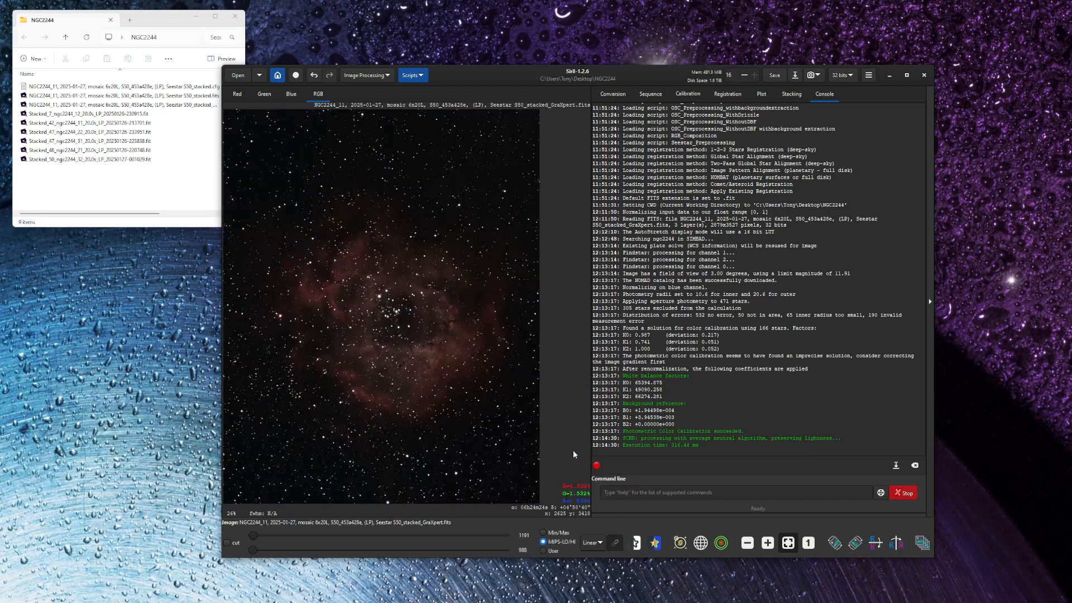
{"action": "left_click", "coordinate": [364, 75]}
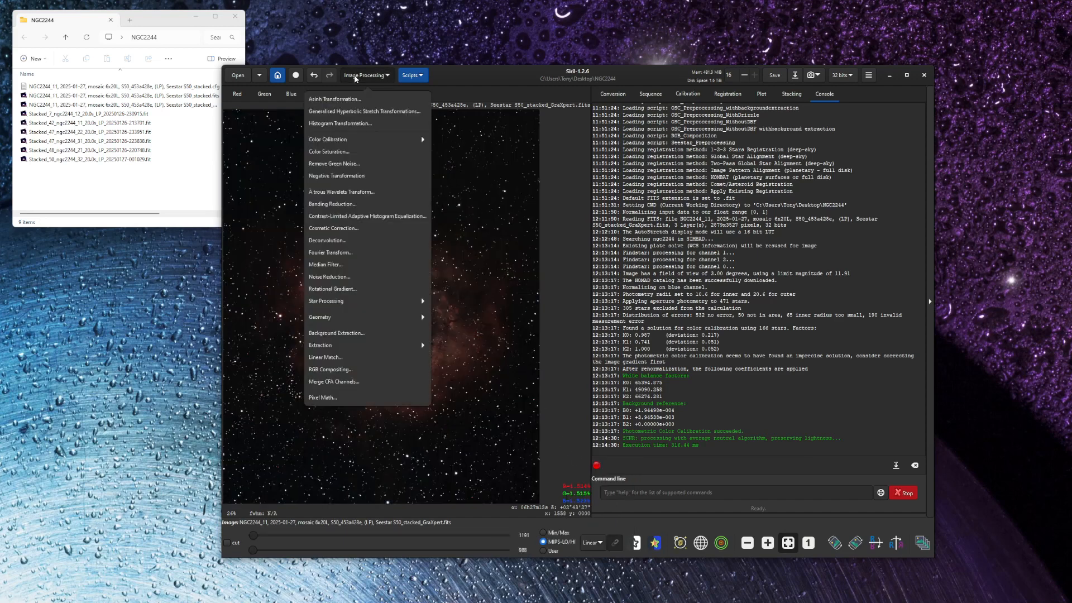
{"action": "left_click", "coordinate": [345, 113]}
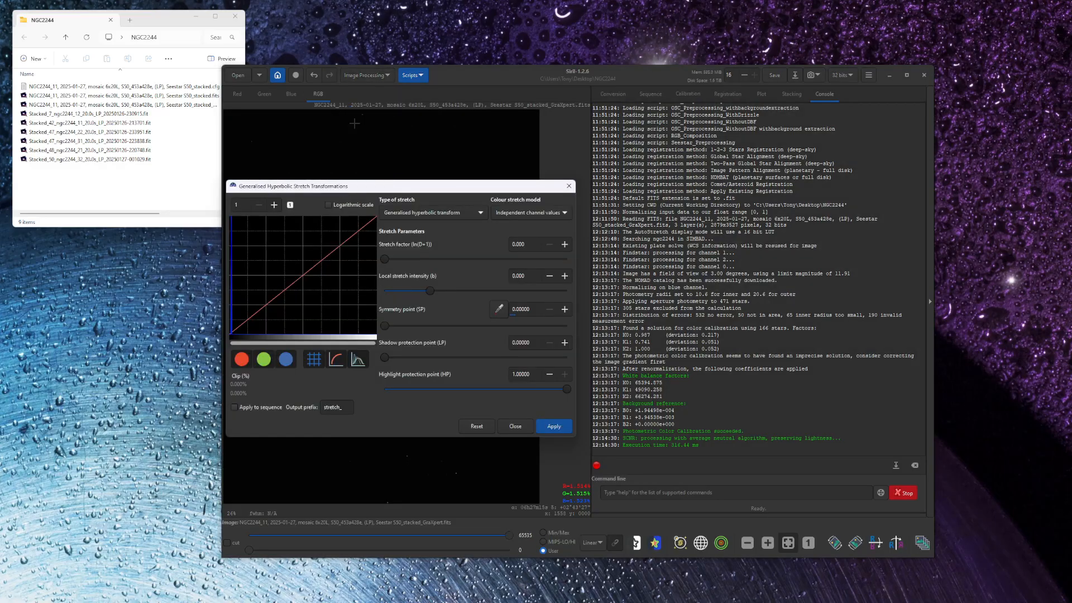
{"action": "left_click_drag", "start_coordinate": [406, 185], "coordinate": [727, 152]}
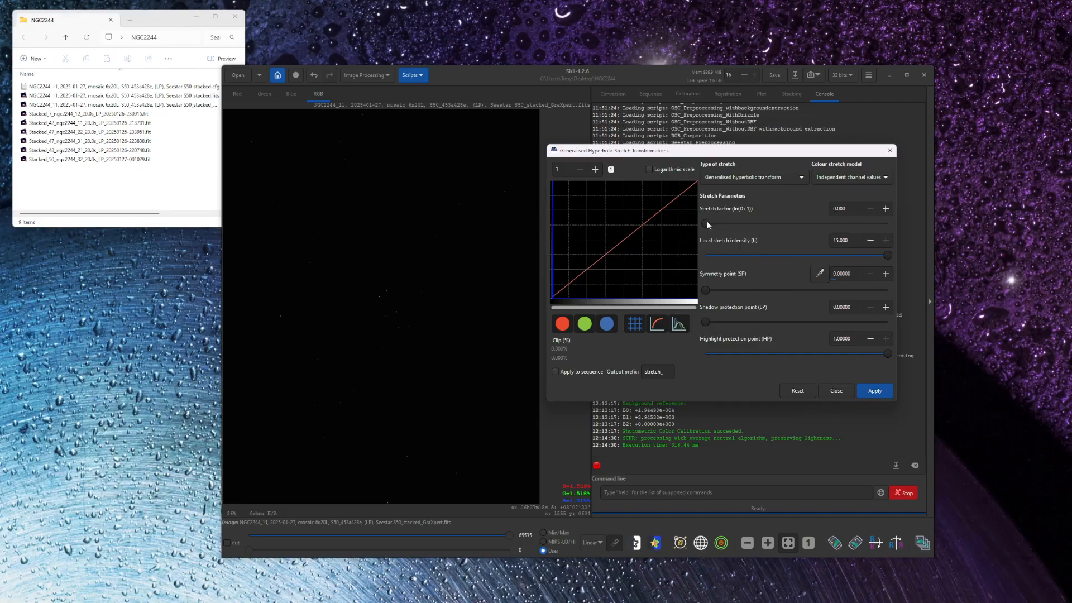
{"action": "left_click_drag", "start_coordinate": [706, 222], "coordinate": [733, 229]}
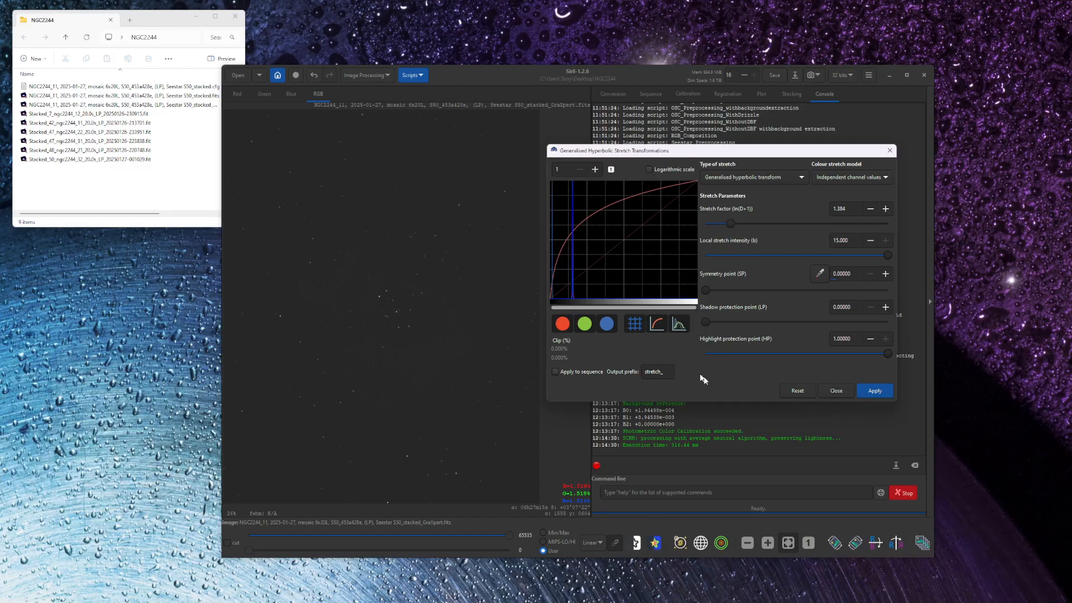
{"action": "left_click", "coordinate": [875, 394]}
- Apply a Linear stretch (BP shift) with the black point at about 0.063
{"action": "left_click", "coordinate": [728, 175]}
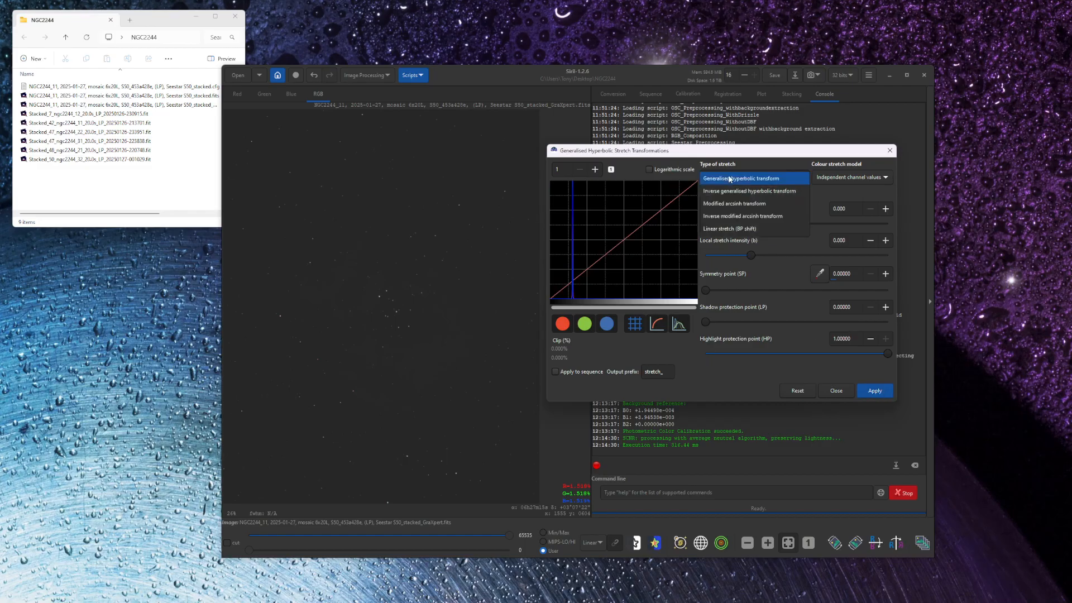
{"action": "left_click", "coordinate": [724, 229]}
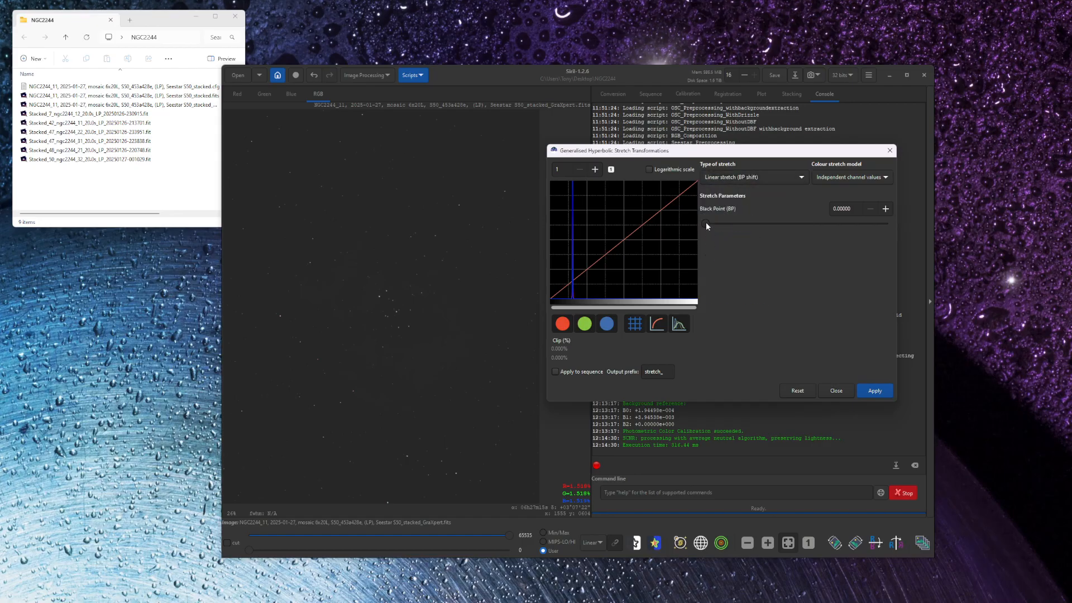
{"action": "left_click_drag", "start_coordinate": [705, 222], "coordinate": [752, 222]}
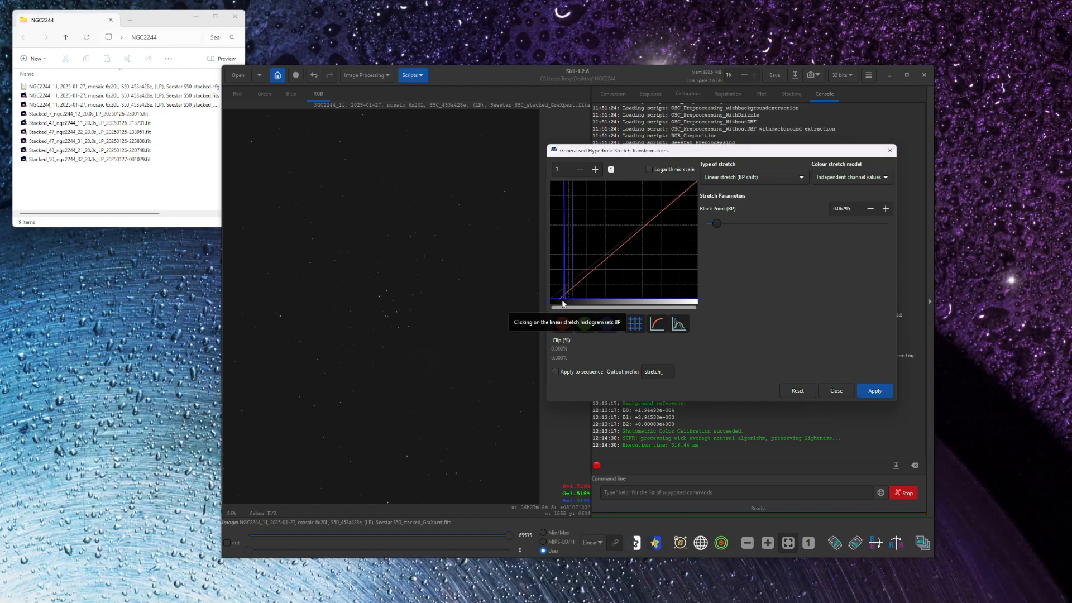
{"action": "left_click", "coordinate": [869, 394]}
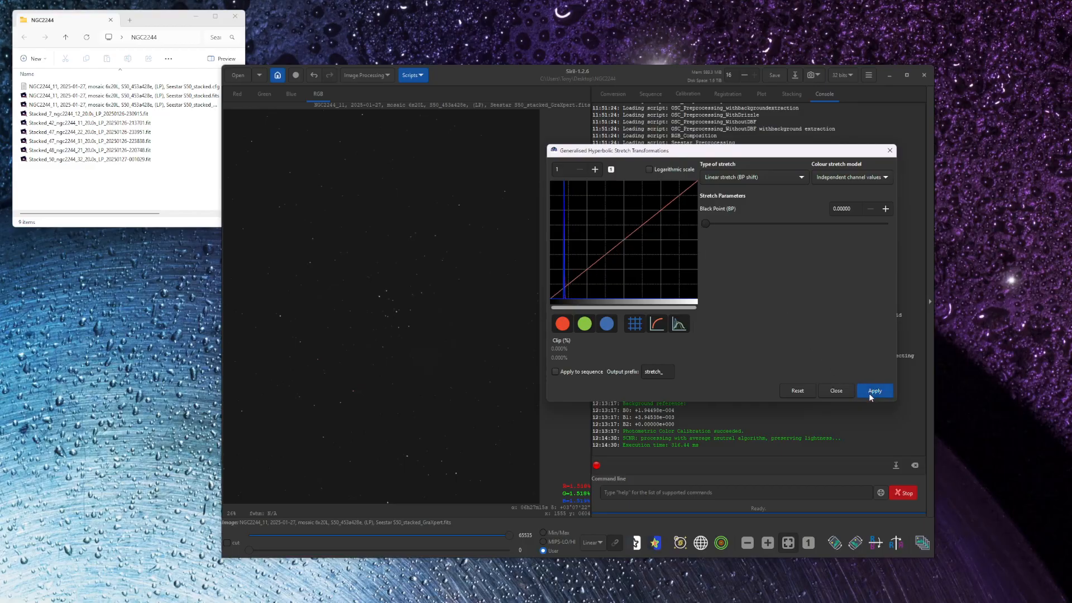
- Apply a second Generalised hyperbolic transform with a stretch factor of about 1.146 and local stretch intensity 0
{"action": "left_click", "coordinate": [718, 178]}
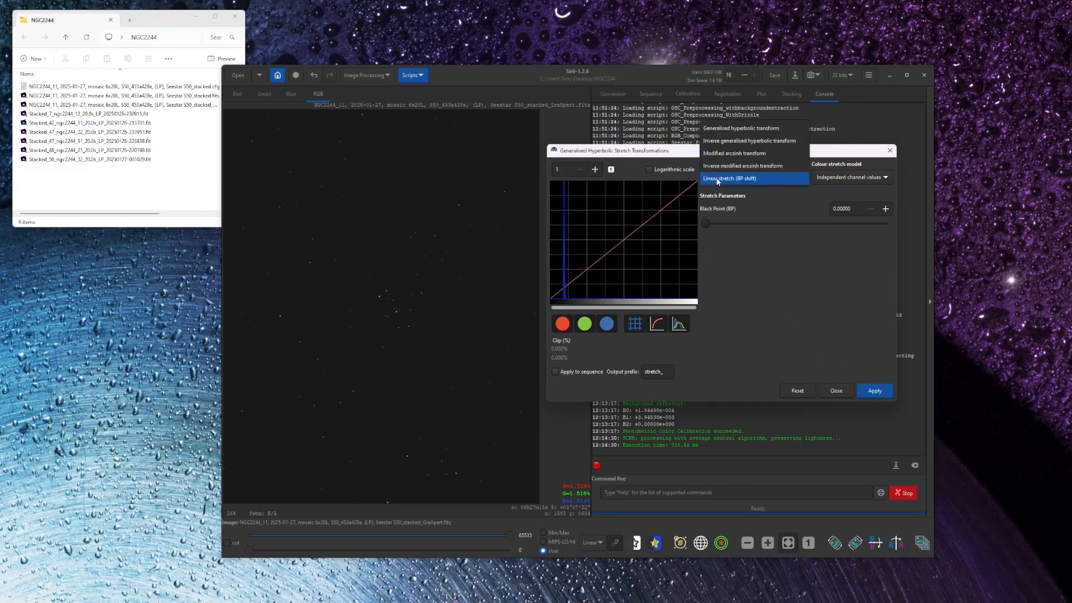
{"action": "left_click", "coordinate": [720, 128]}
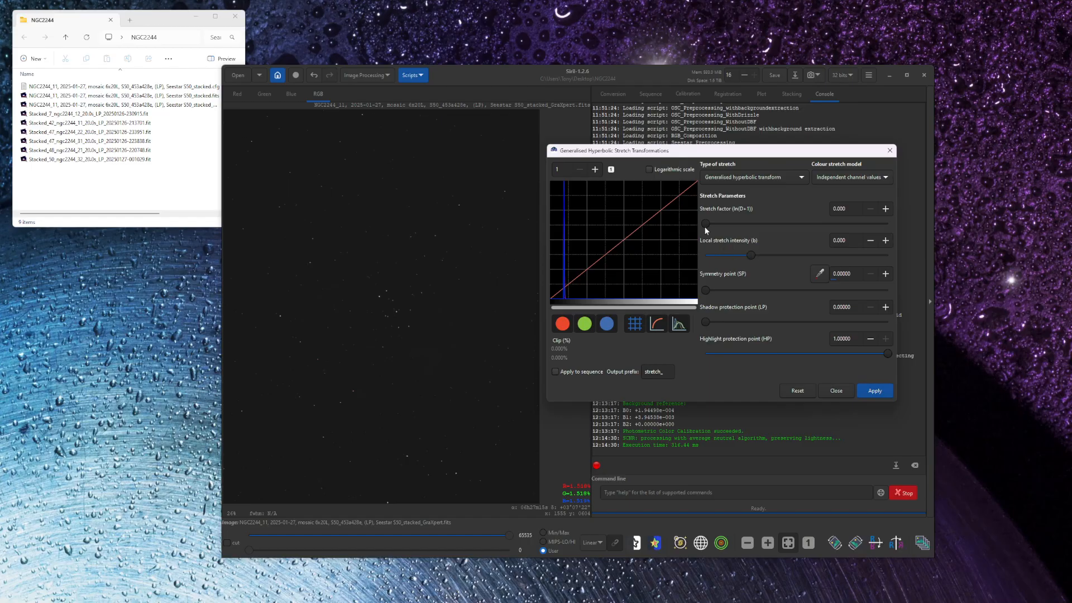
{"action": "left_click_drag", "start_coordinate": [705, 223], "coordinate": [728, 226]}
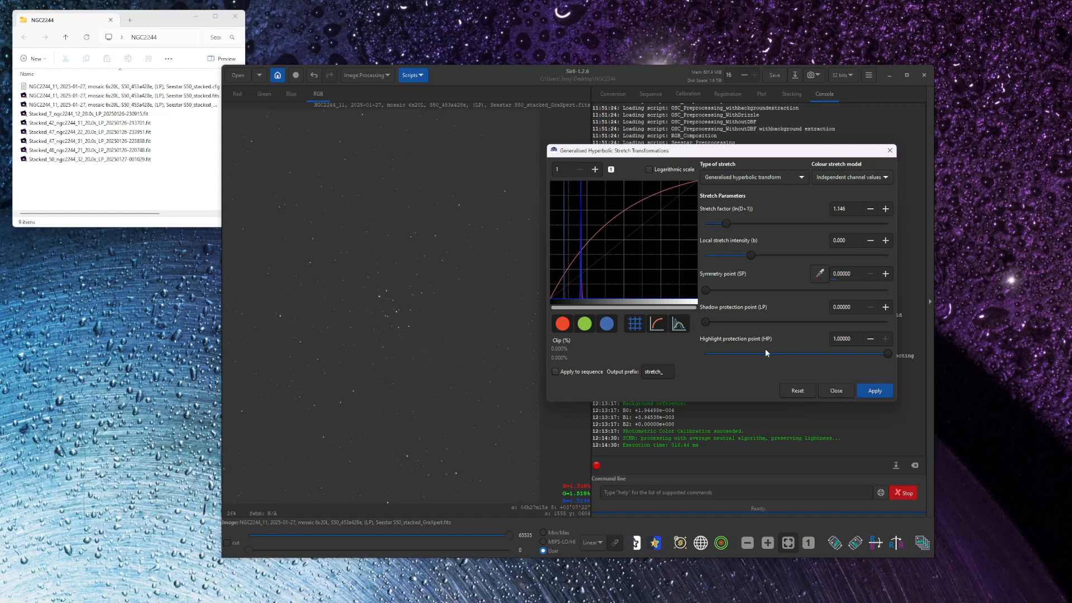
{"action": "left_click", "coordinate": [874, 391]}
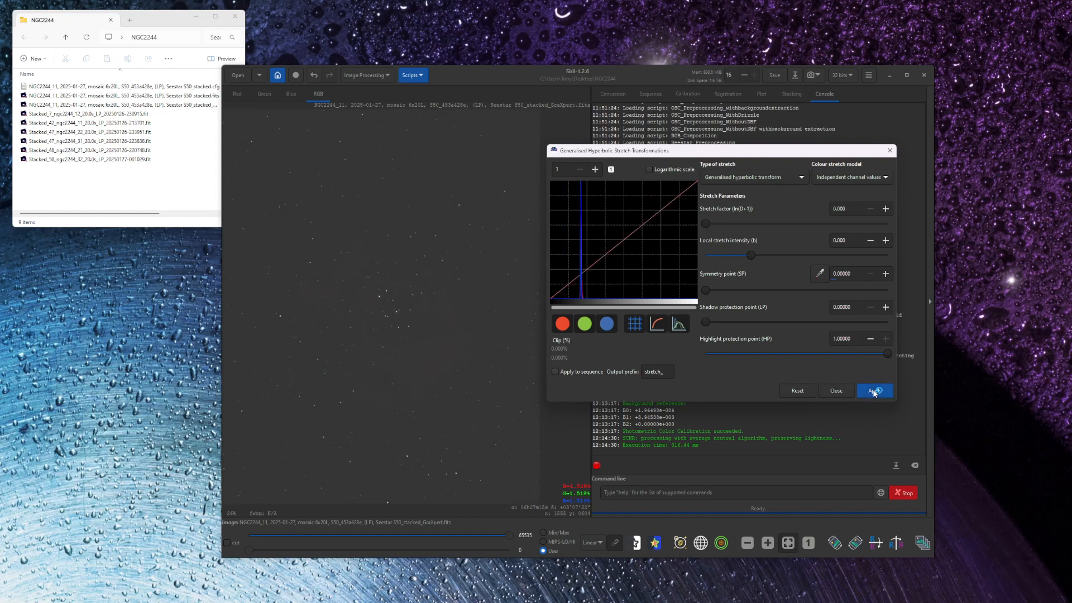
- Apply another Linear stretch (BP shift) with the black point at about 0.093
{"action": "left_click", "coordinate": [751, 177]}
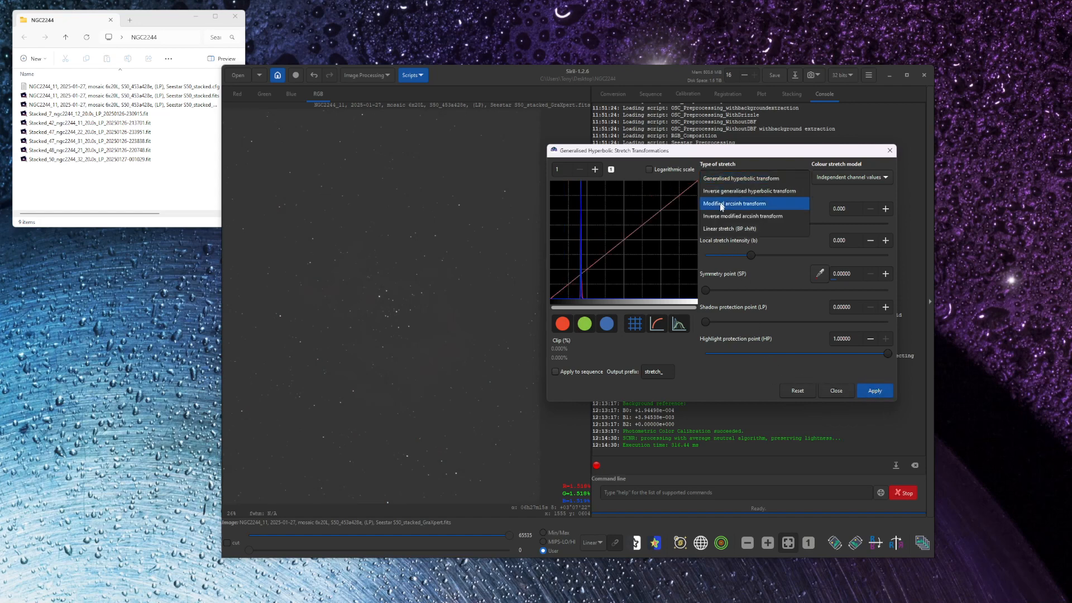
{"action": "left_click", "coordinate": [724, 231]}
{"action": "left_click_drag", "start_coordinate": [707, 222], "coordinate": [725, 223]}
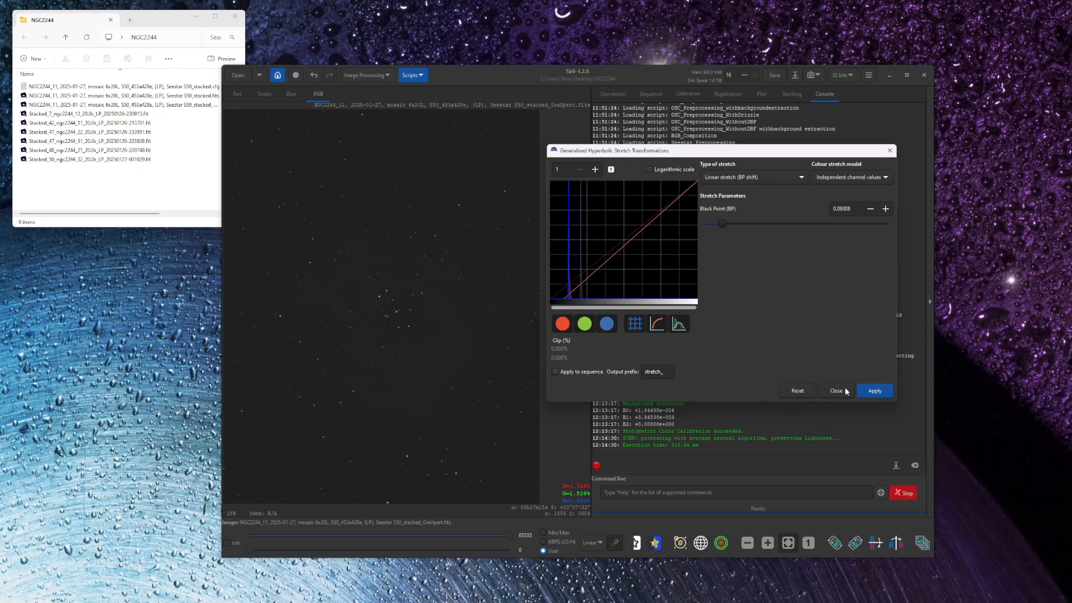
{"action": "left_click", "coordinate": [865, 391]}
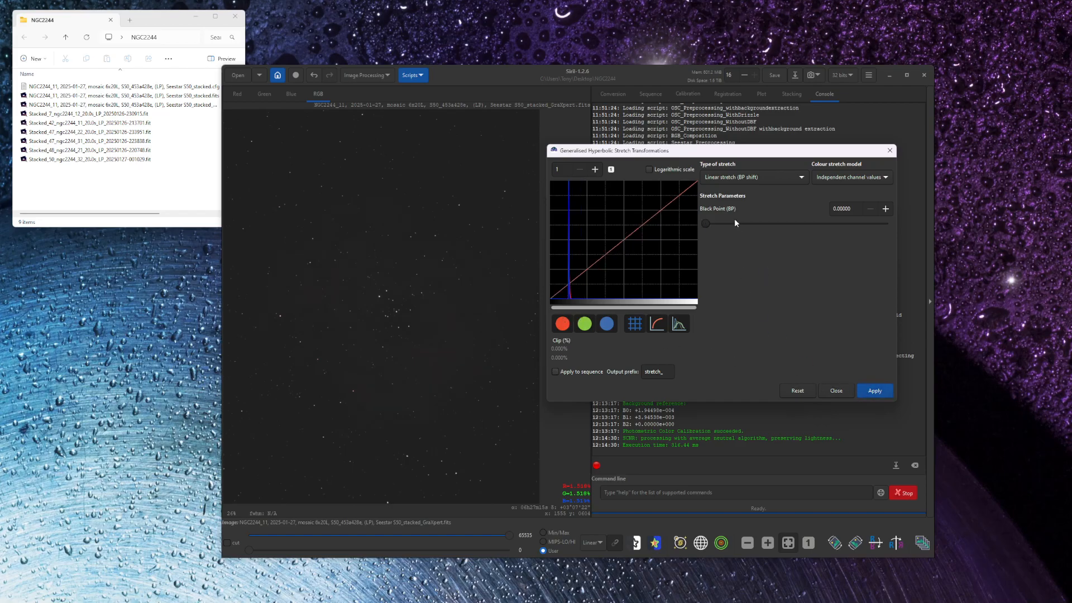
- Apply a third Generalised hyperbolic transform with a stretch factor of about 0.979 and local stretch intensity 0
{"action": "left_click", "coordinate": [721, 176]}
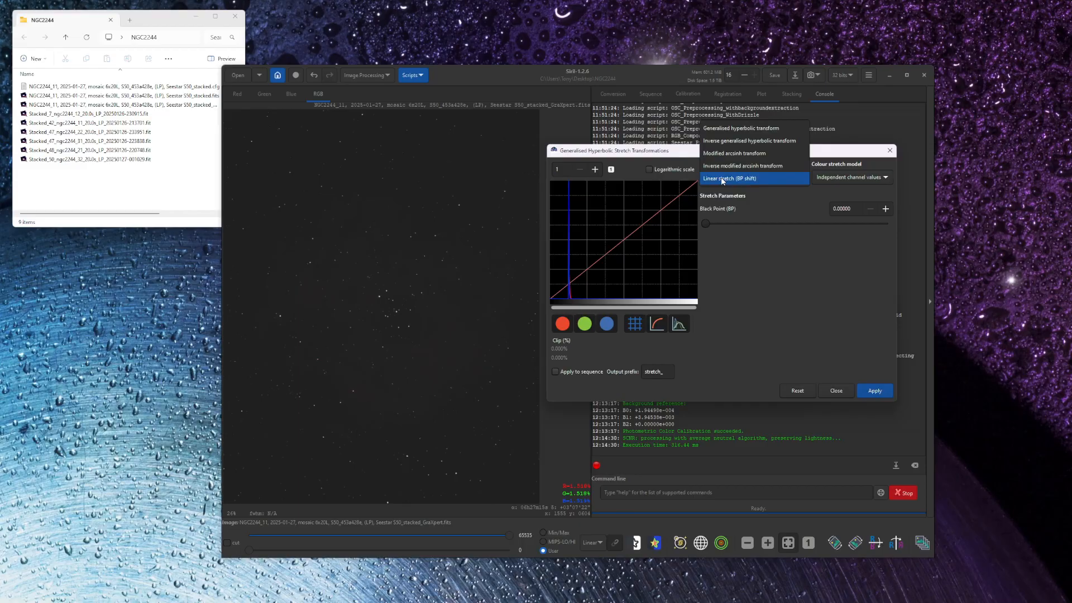
{"action": "left_click", "coordinate": [723, 129]}
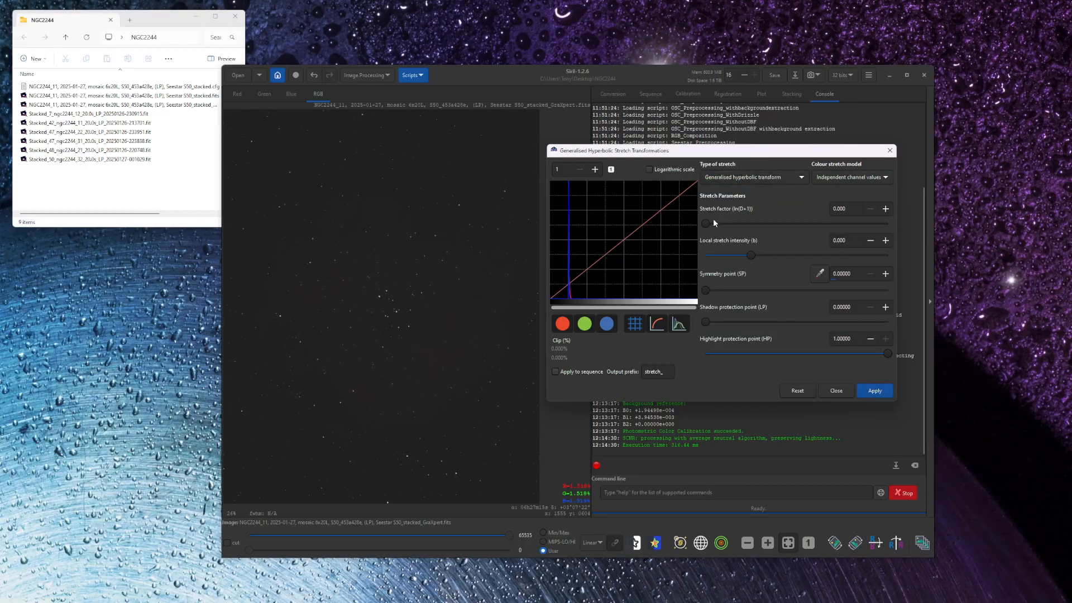
{"action": "left_click_drag", "start_coordinate": [706, 222], "coordinate": [725, 226]}
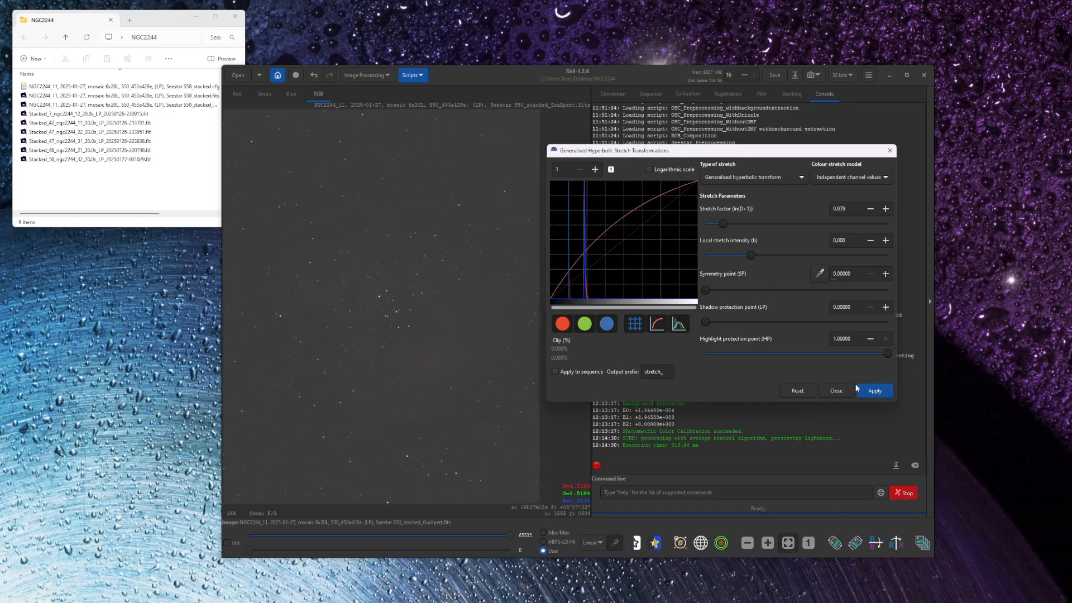
{"action": "left_click", "coordinate": [872, 391]}
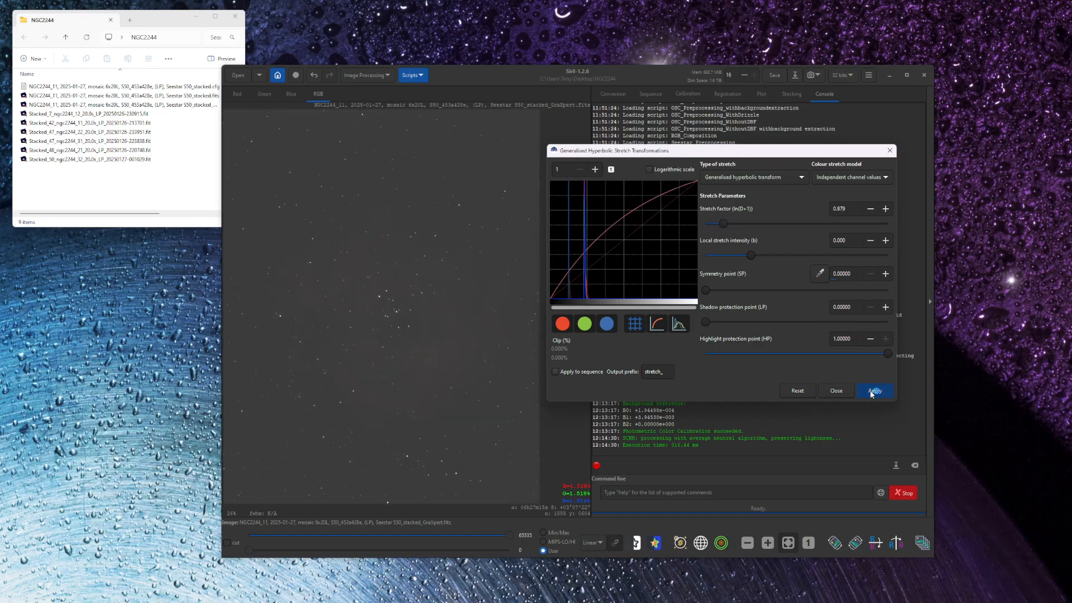
- Darken the sky background with another Linear stretch (BP shift) by raising the black point
{"action": "left_click", "coordinate": [722, 177]}
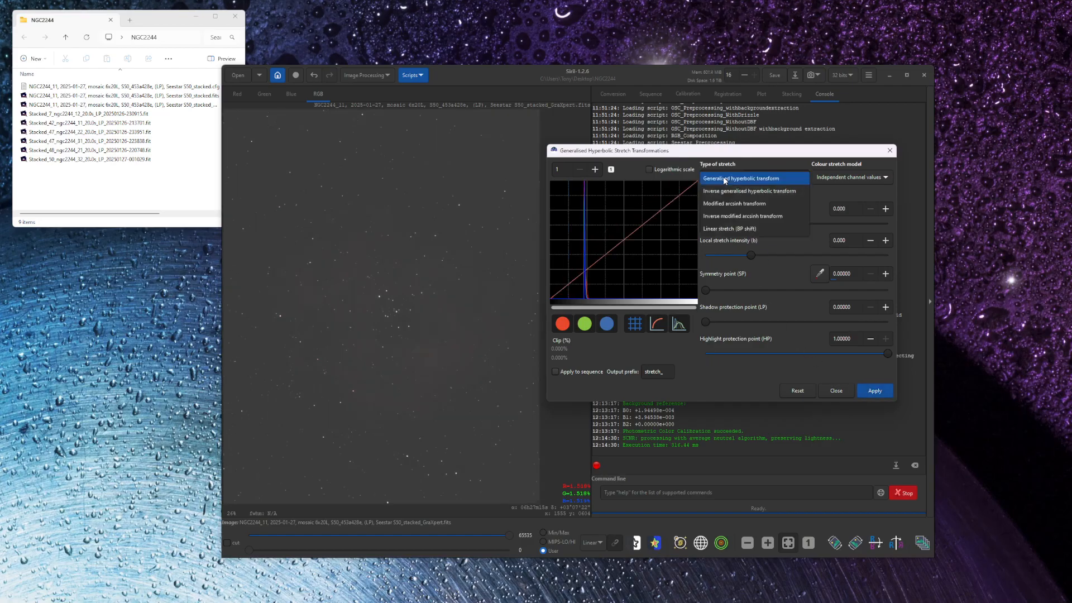
{"action": "left_click", "coordinate": [717, 229]}
{"action": "left_click_drag", "start_coordinate": [709, 222], "coordinate": [727, 223]}
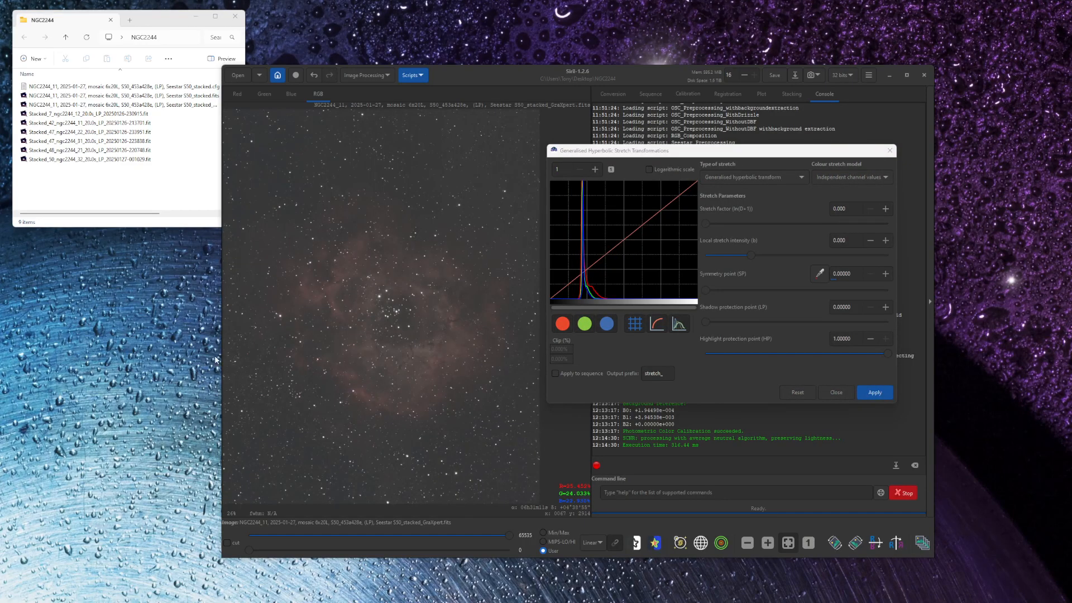
{"action": "left_click", "coordinate": [479, 71]}
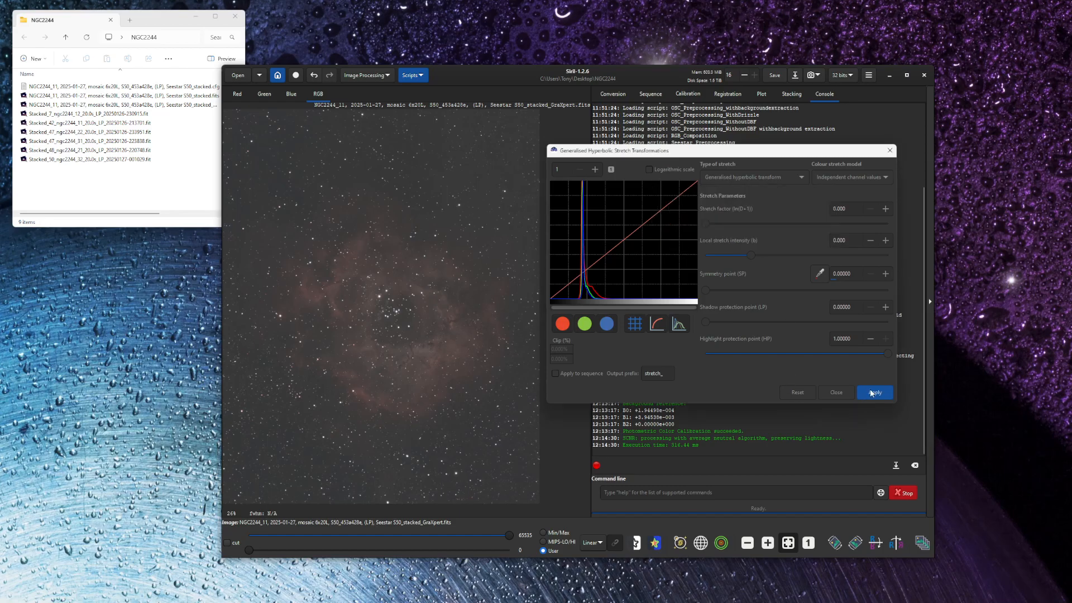
- Apply a Linear stretch (BP shift) with the black point at about 0.088
{"action": "left_click", "coordinate": [719, 178]}
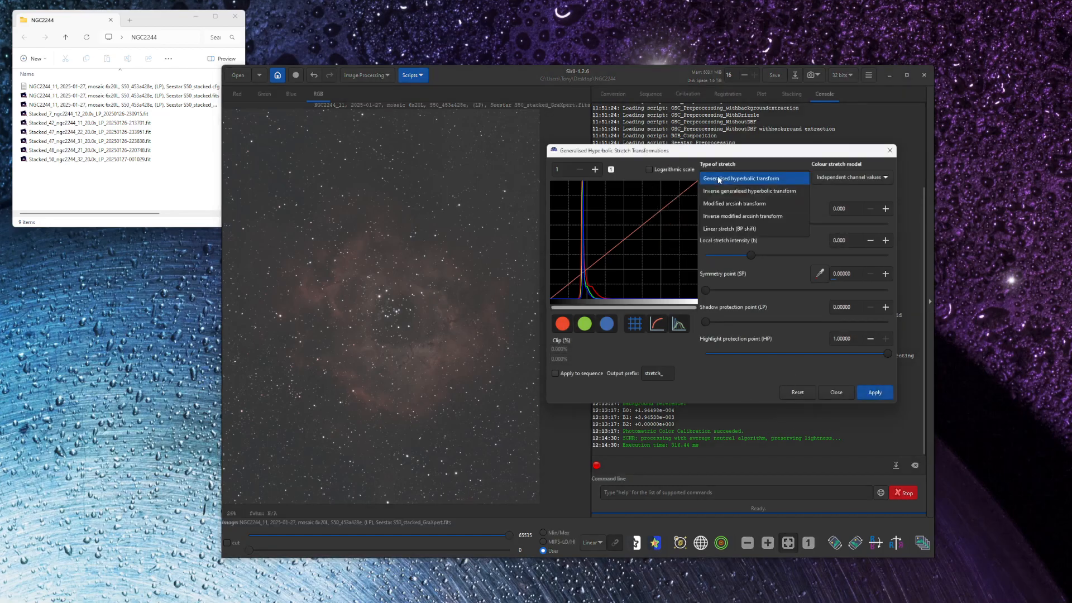
{"action": "left_click", "coordinate": [723, 229]}
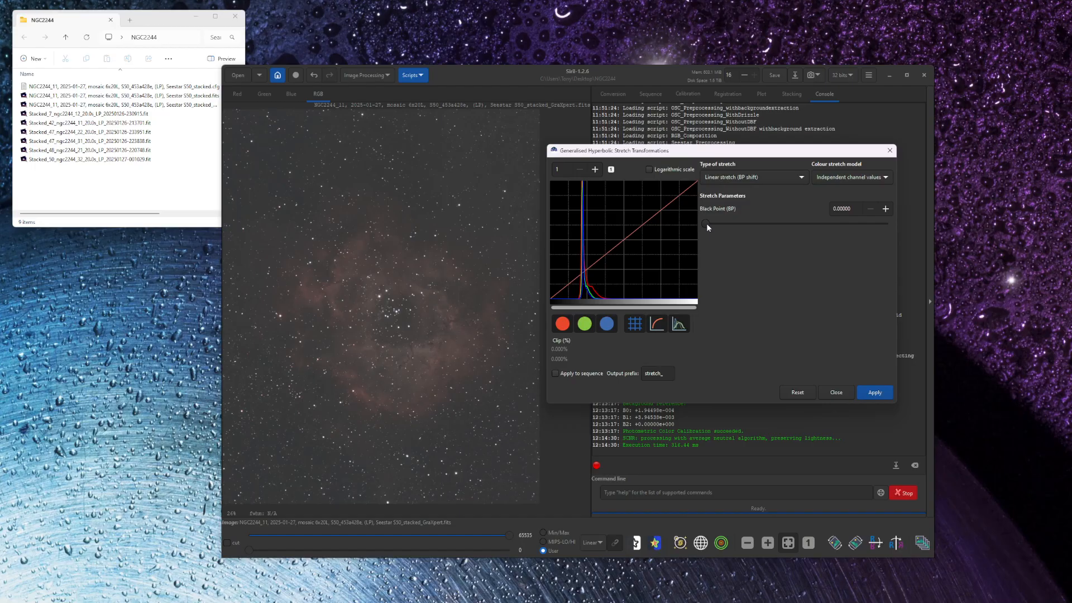
{"action": "left_click_drag", "start_coordinate": [707, 223], "coordinate": [723, 226]}
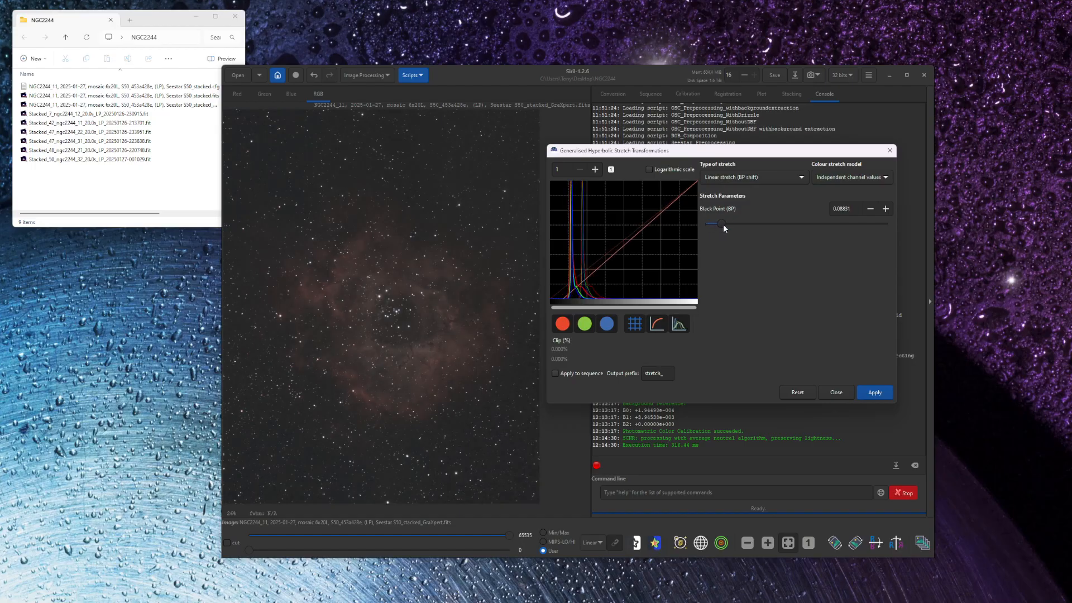
{"action": "left_click", "coordinate": [869, 394]}
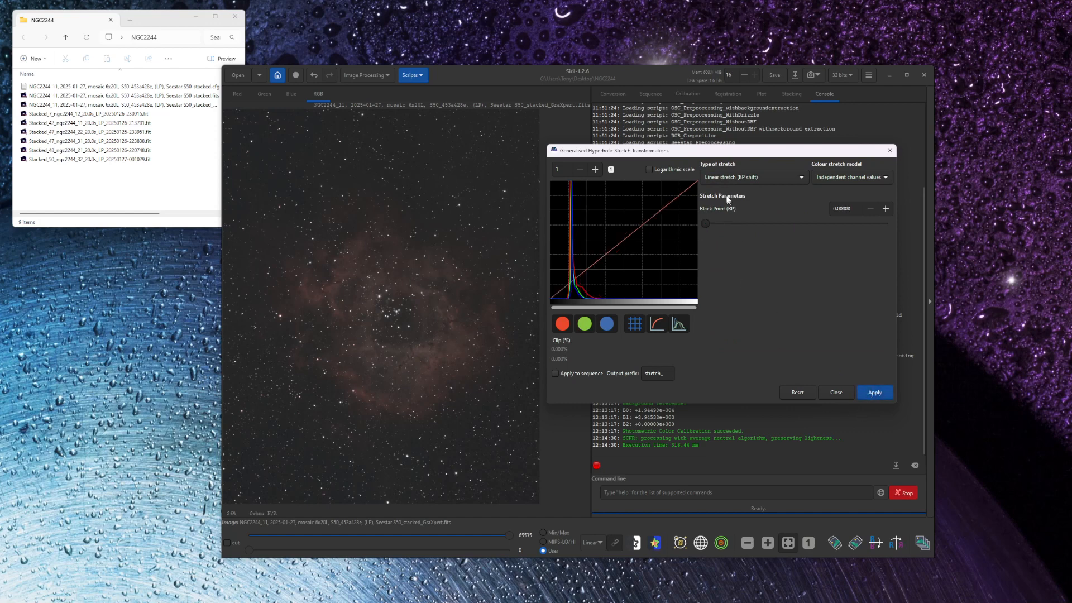
- Apply a Generalised hyperbolic transform with a stretch factor of about 0.692 and local stretch intensity 0
{"action": "left_click", "coordinate": [715, 181]}
{"action": "left_click", "coordinate": [715, 127]}
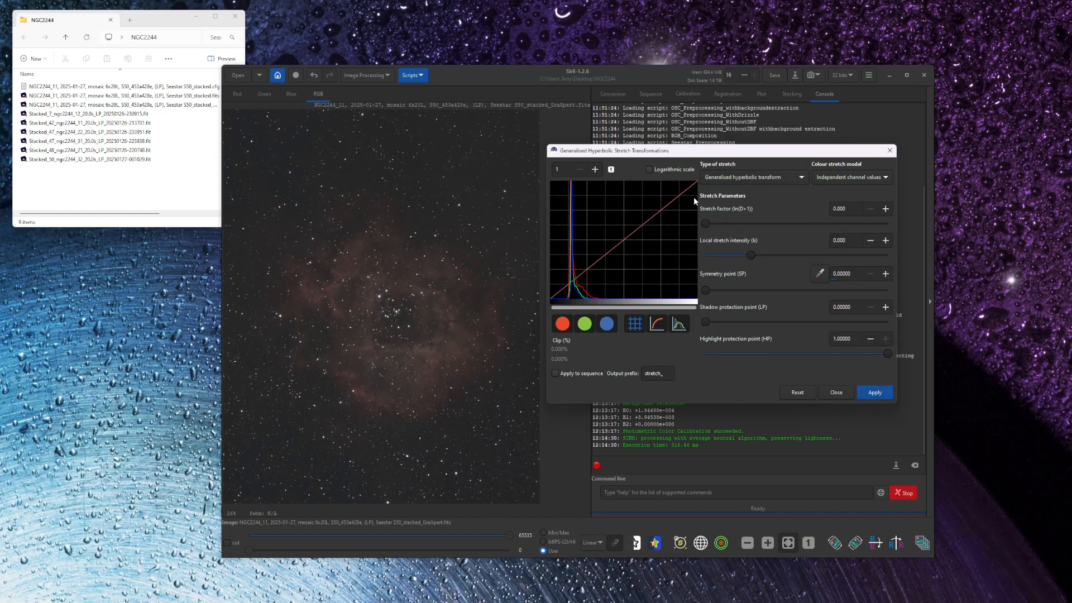
{"action": "left_click_drag", "start_coordinate": [705, 223], "coordinate": [733, 225]}
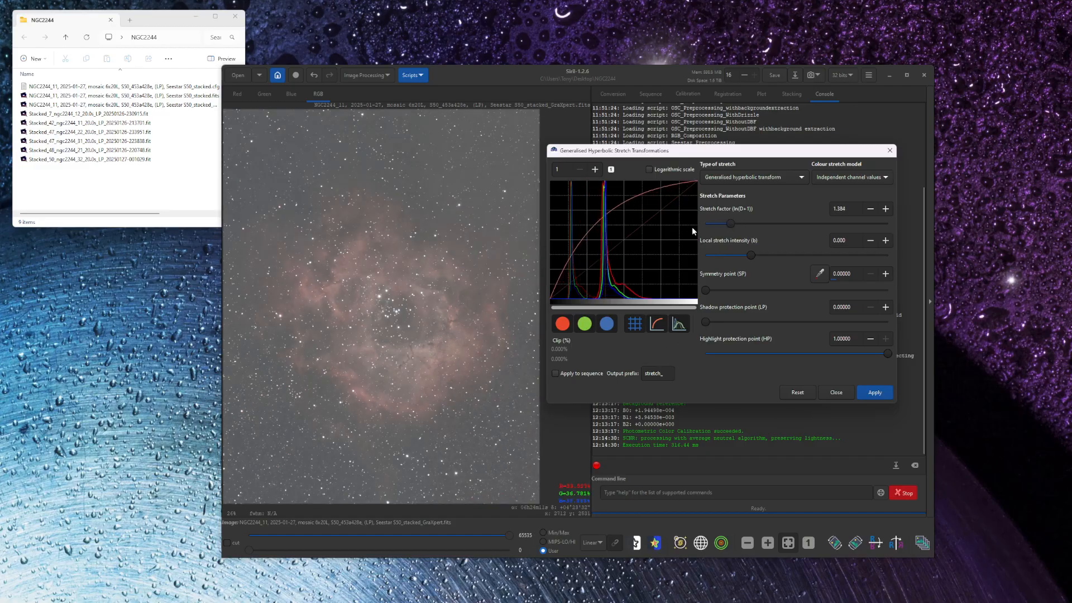
{"action": "mouse_move", "coordinate": [729, 226]}
{"action": "left_mouse_down"}
{"action": "mouse_move", "coordinate": [709, 224]}
{"action": "mouse_move", "coordinate": [719, 228]}
{"action": "left_mouse_up"}
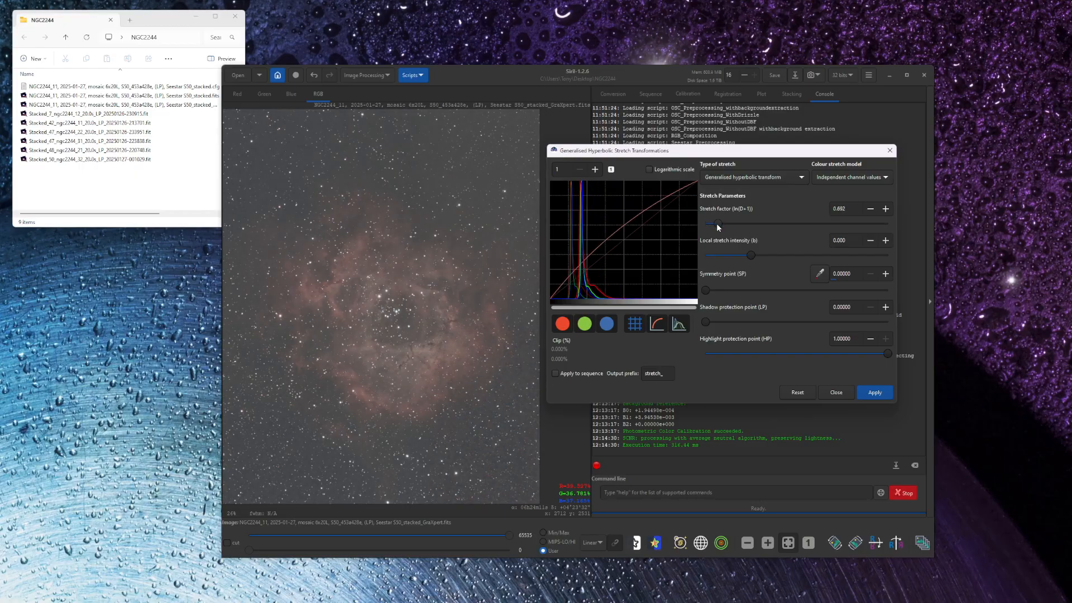
{"action": "left_click", "coordinate": [871, 393]}
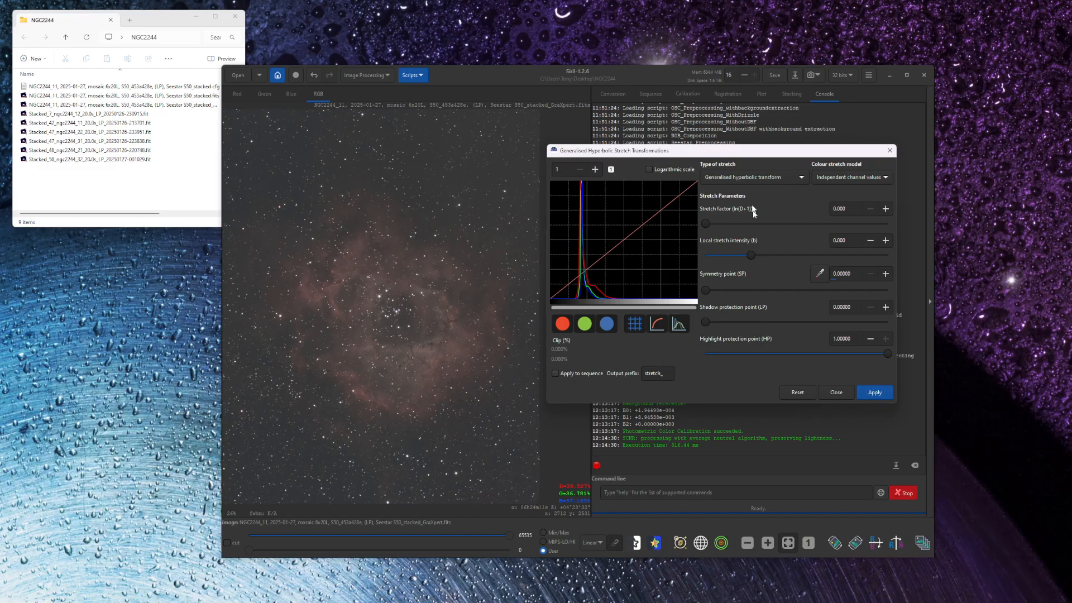
- Apply a Linear stretch (BP shift) with the black point at about 0.08
{"action": "left_click", "coordinate": [724, 177]}
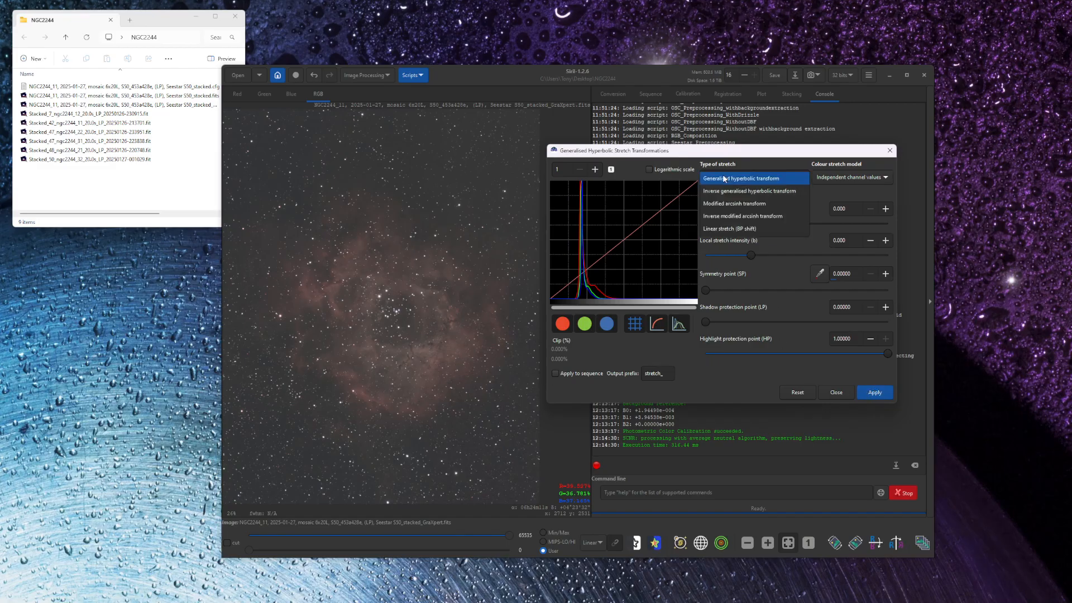
{"action": "left_click", "coordinate": [726, 229]}
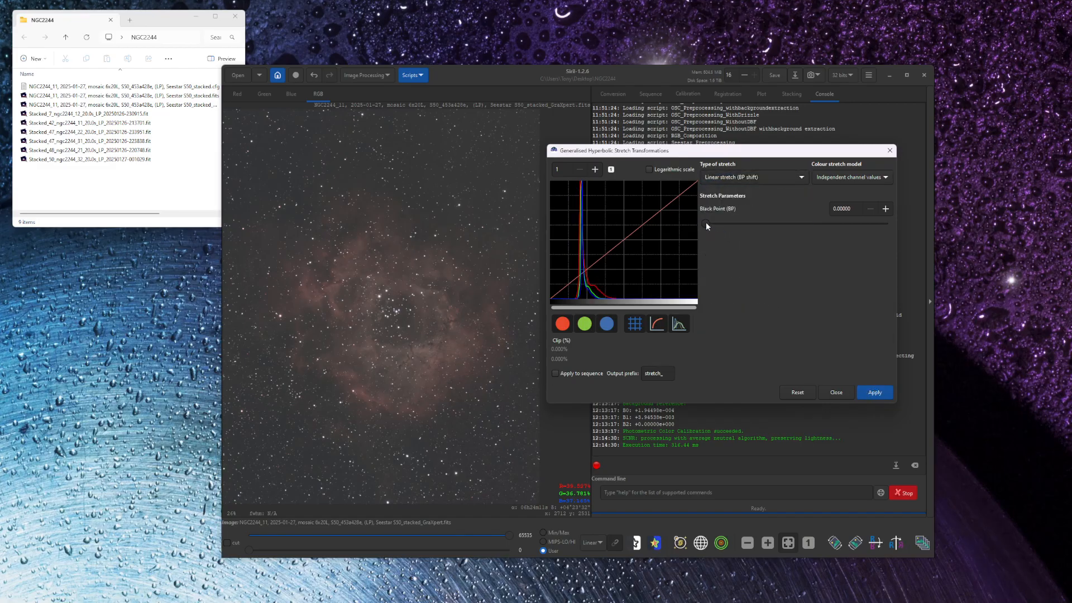
{"action": "left_click_drag", "start_coordinate": [706, 223], "coordinate": [721, 225]}
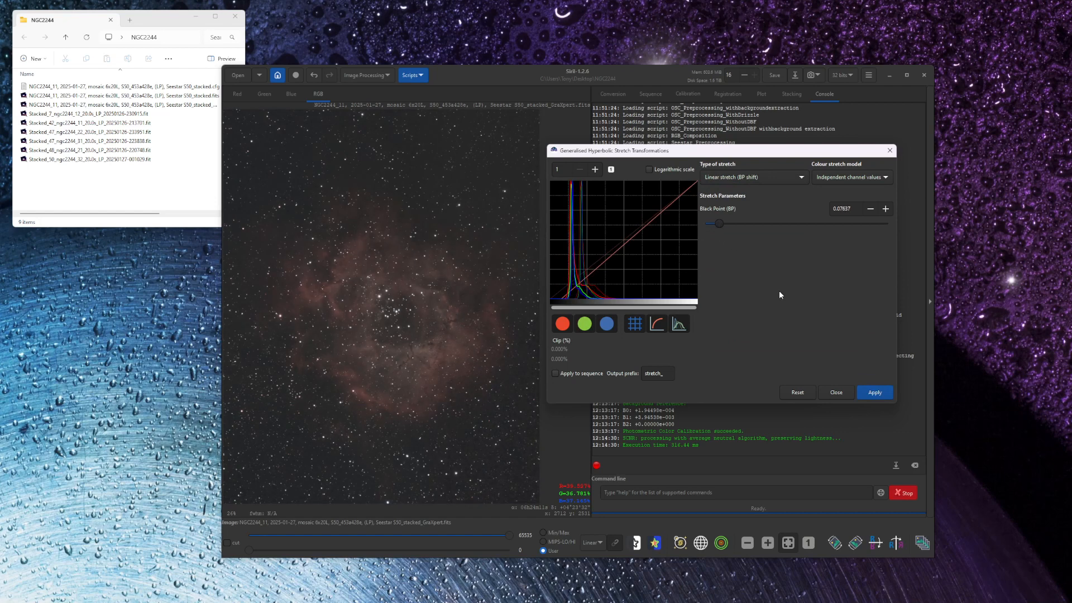
{"action": "left_click", "coordinate": [876, 397]}
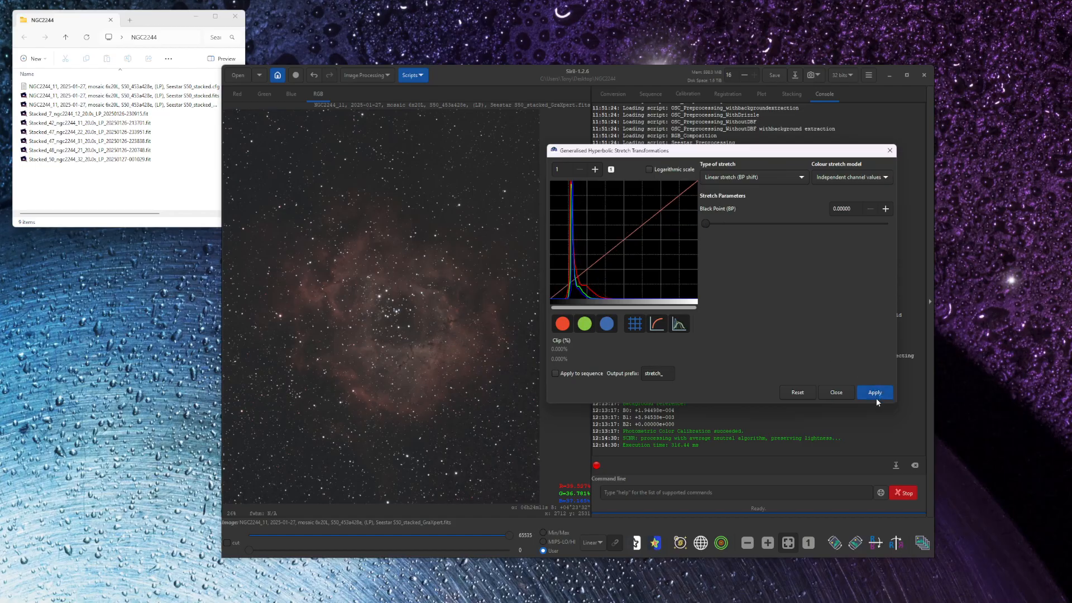
- Apply a Generalised hyperbolic transform with stretch factor about 1.169 and the symmetry point sampled from a 102 × 106 px selection in the nebula's upper-left part
{"action": "left_click", "coordinate": [730, 178]}
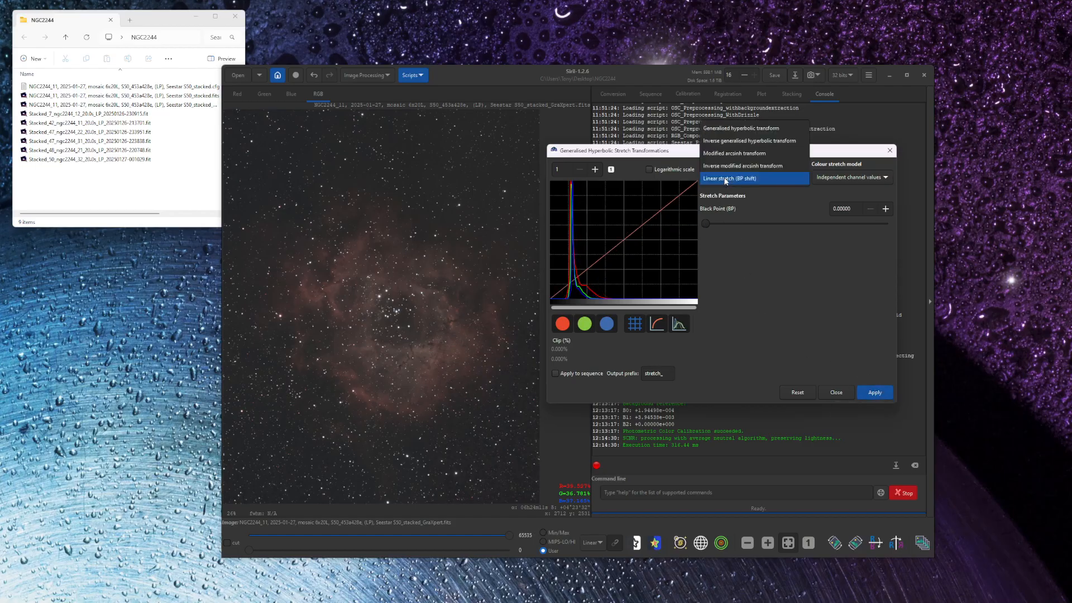
{"action": "left_click", "coordinate": [727, 128]}
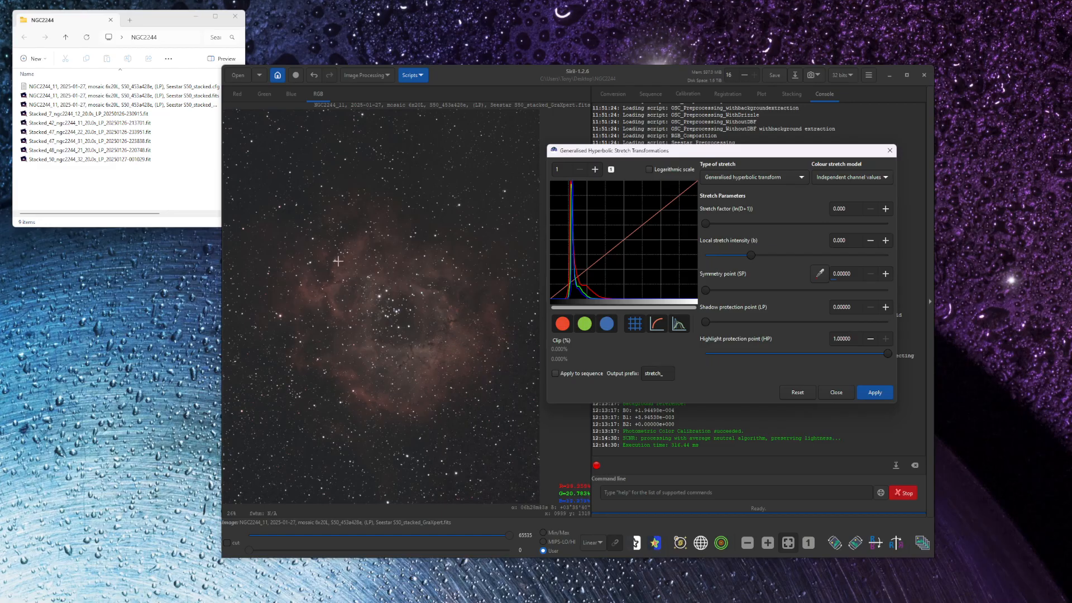
{"action": "left_click_drag", "start_coordinate": [339, 260], "coordinate": [351, 273]}
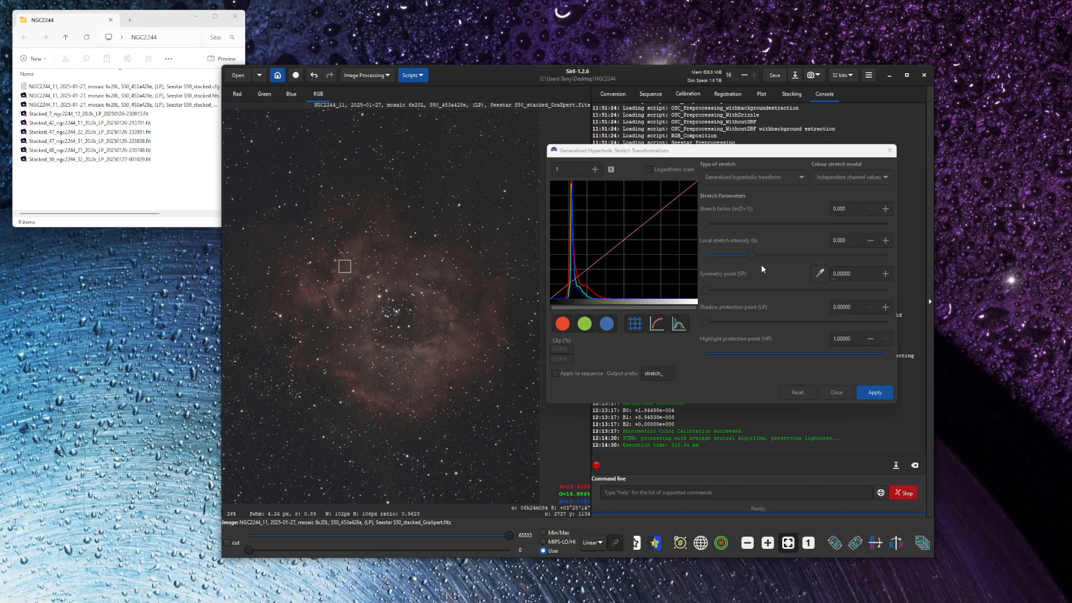
{"action": "left_click", "coordinate": [819, 275]}
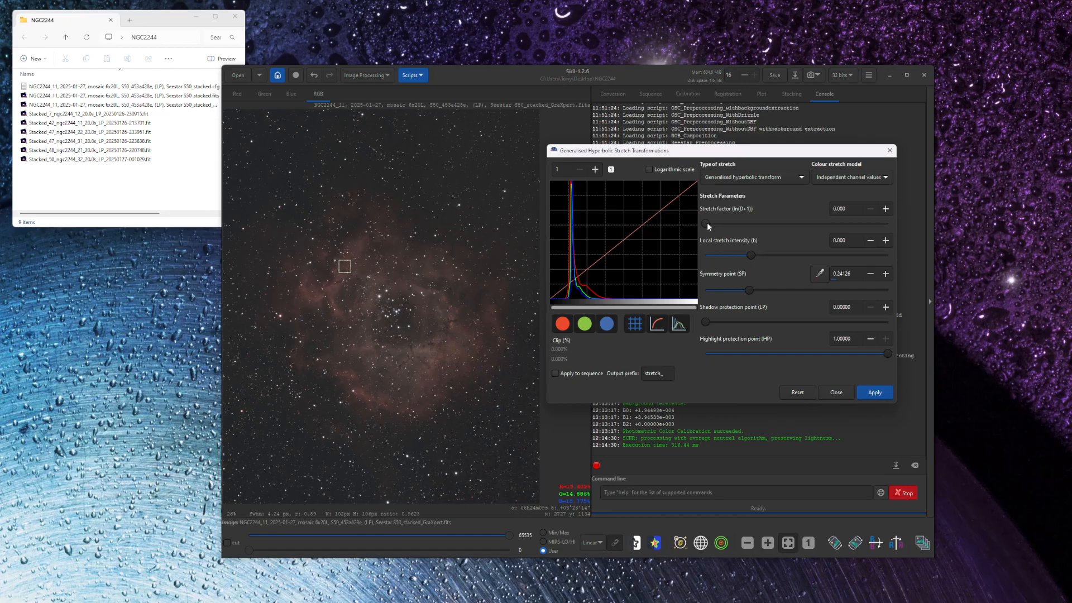
{"action": "left_click_drag", "start_coordinate": [707, 225], "coordinate": [714, 222]}
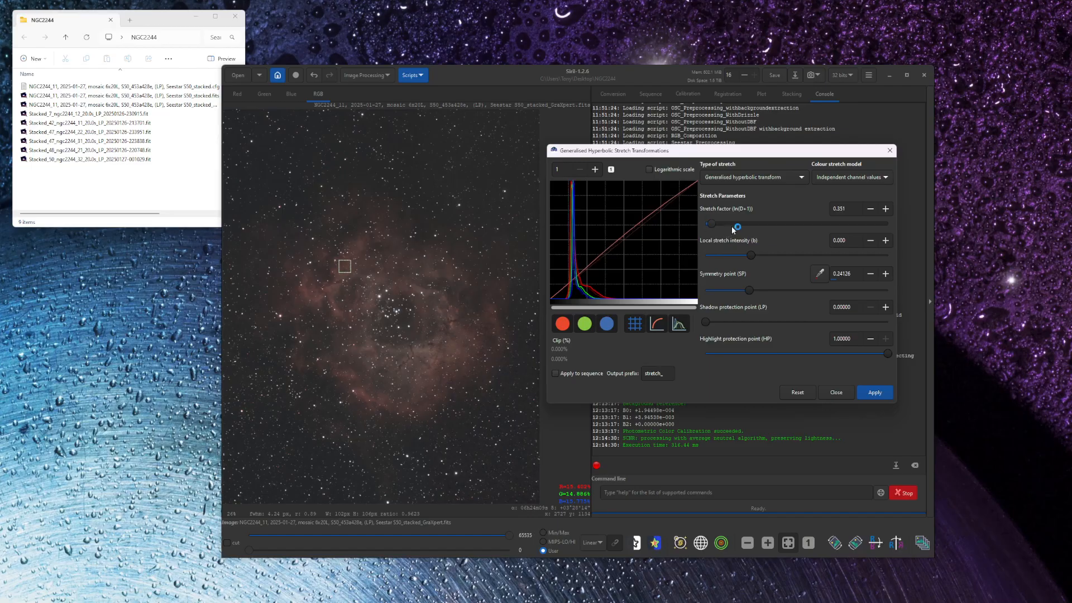
{"action": "left_click_drag", "start_coordinate": [714, 223], "coordinate": [729, 222]}
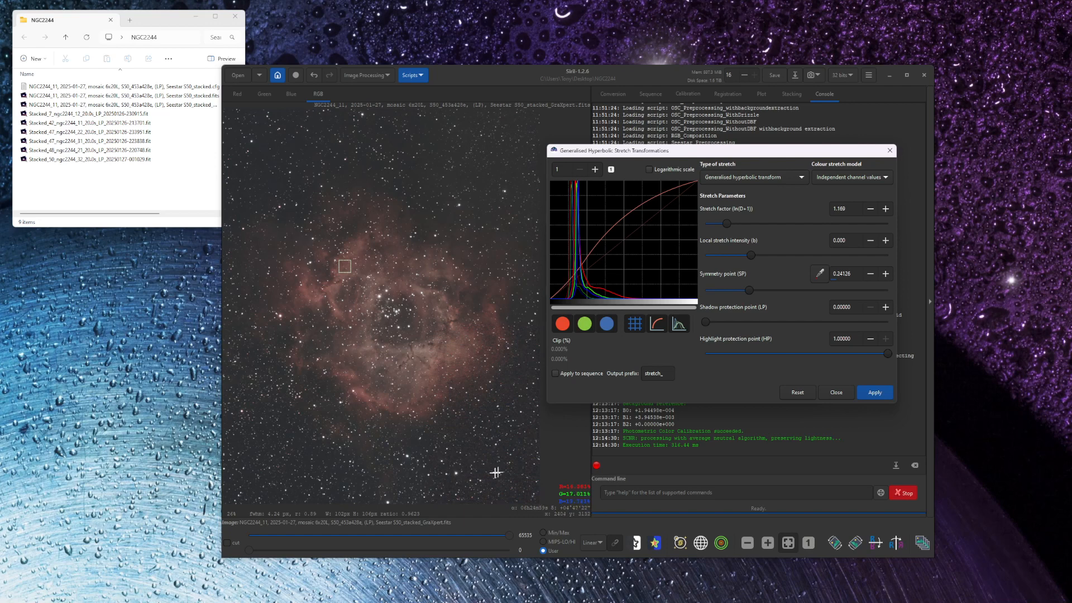
{"action": "left_click", "coordinate": [869, 391]}
- Apply a final Linear stretch (BP shift) with the black point at about 0.050 and close the stretch dialog
{"action": "left_click", "coordinate": [737, 182]}
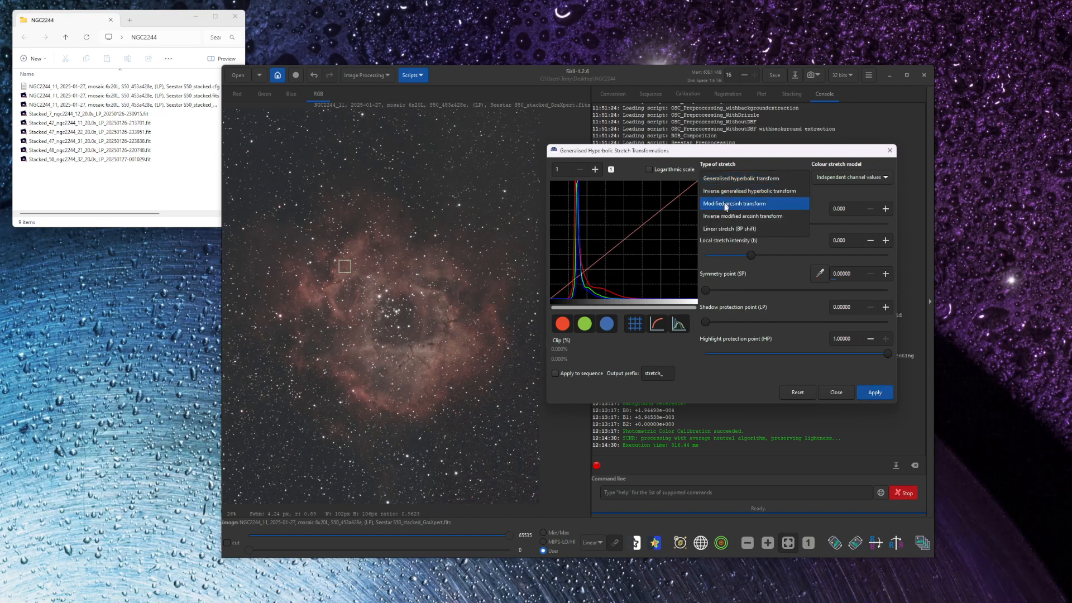
{"action": "left_click", "coordinate": [728, 228]}
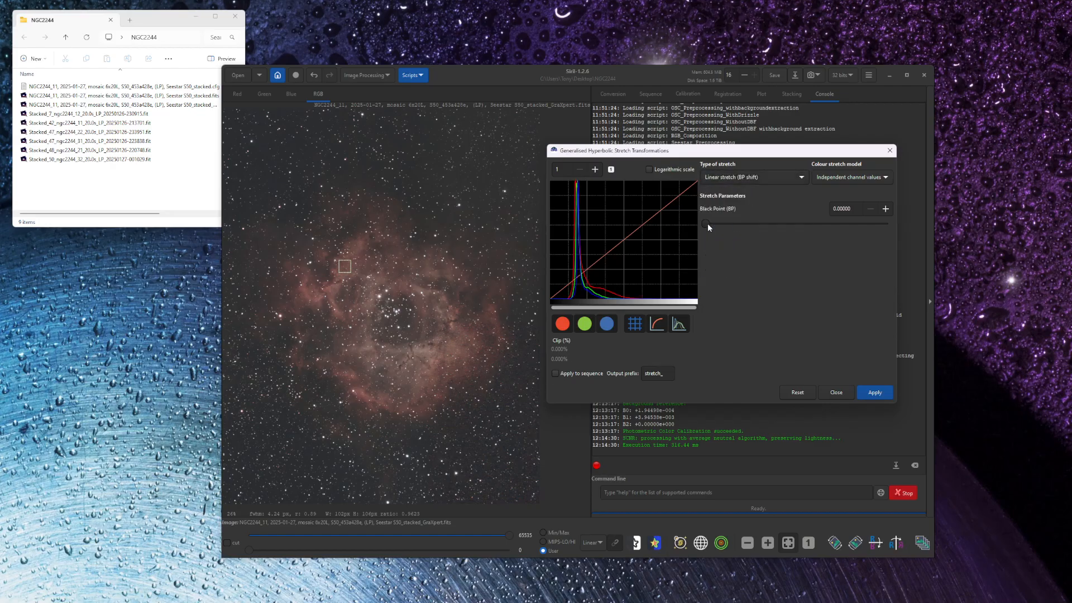
{"action": "left_click_drag", "start_coordinate": [707, 223], "coordinate": [717, 223]}
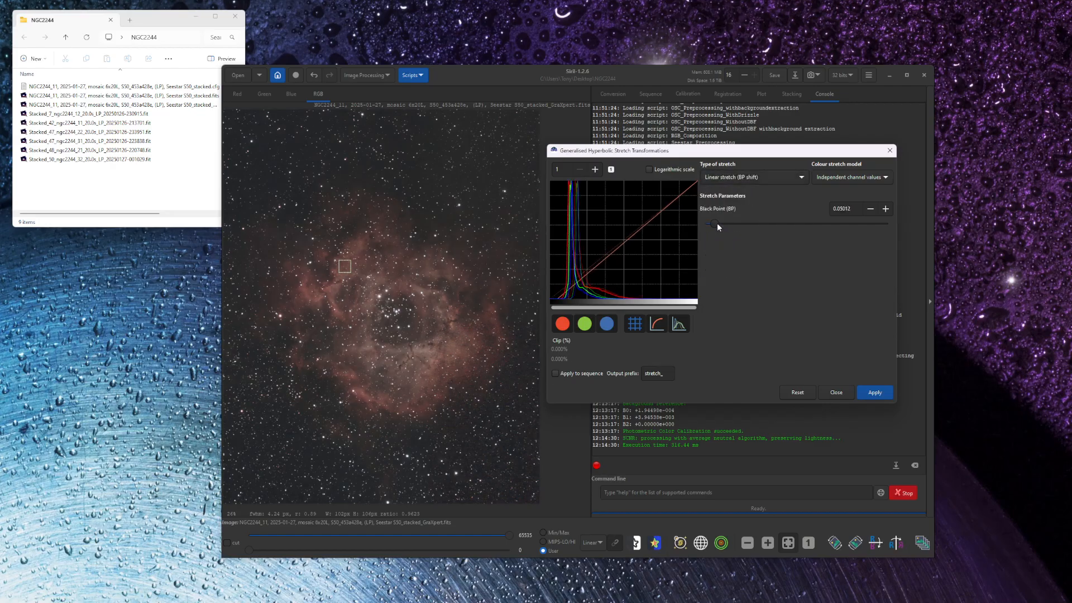
{"action": "left_click", "coordinate": [873, 392]}
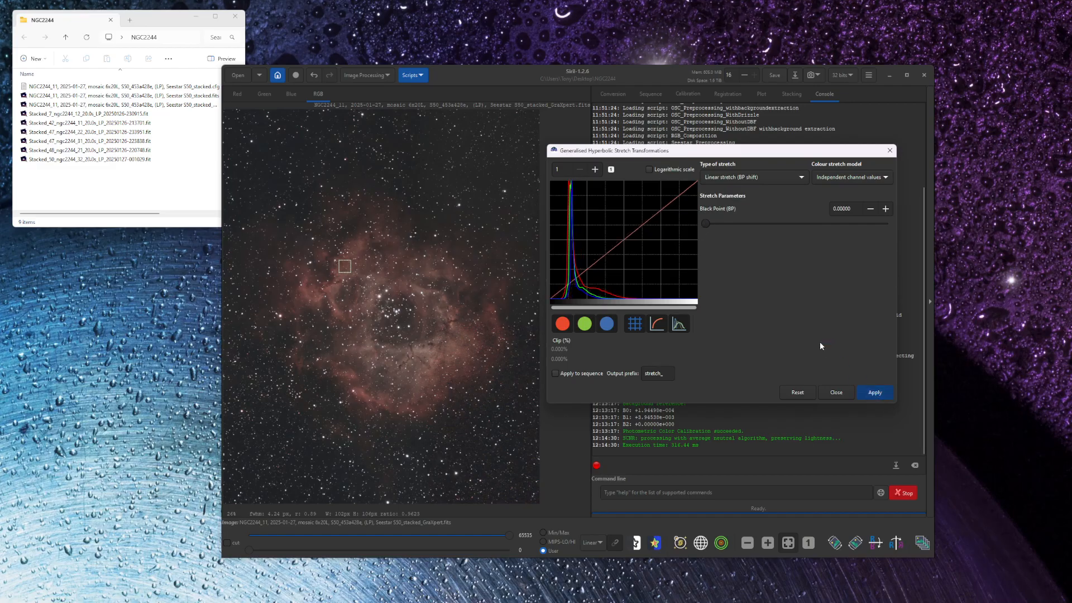
{"action": "left_click", "coordinate": [836, 392]}
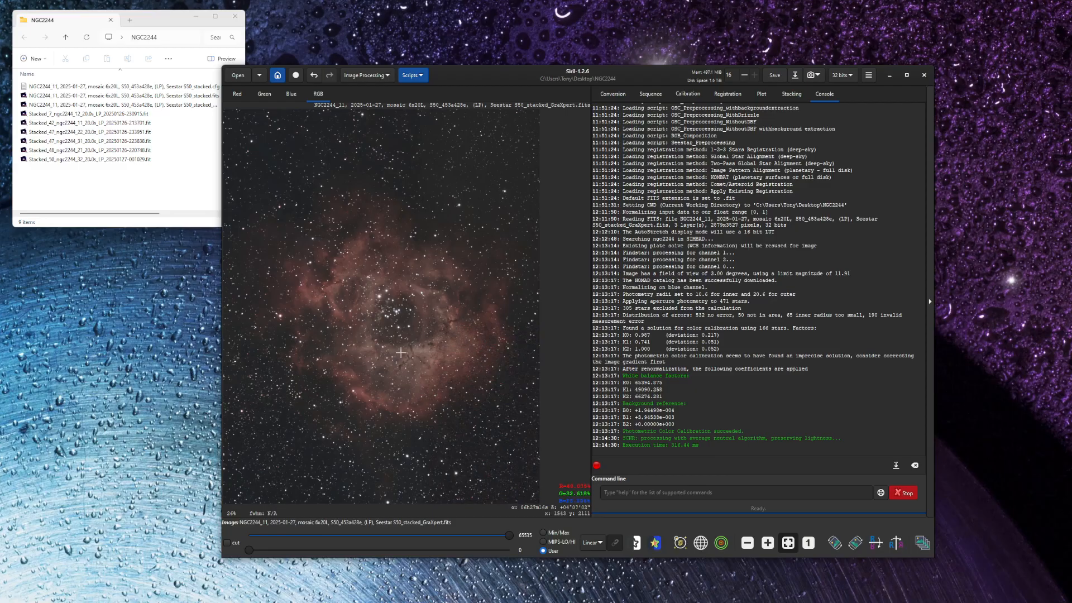
- Save the image under a new name as a 32-bit floating point FITS file, adding "siril" after "GraXpert" in the file name
{"action": "left_click", "coordinate": [795, 76]}
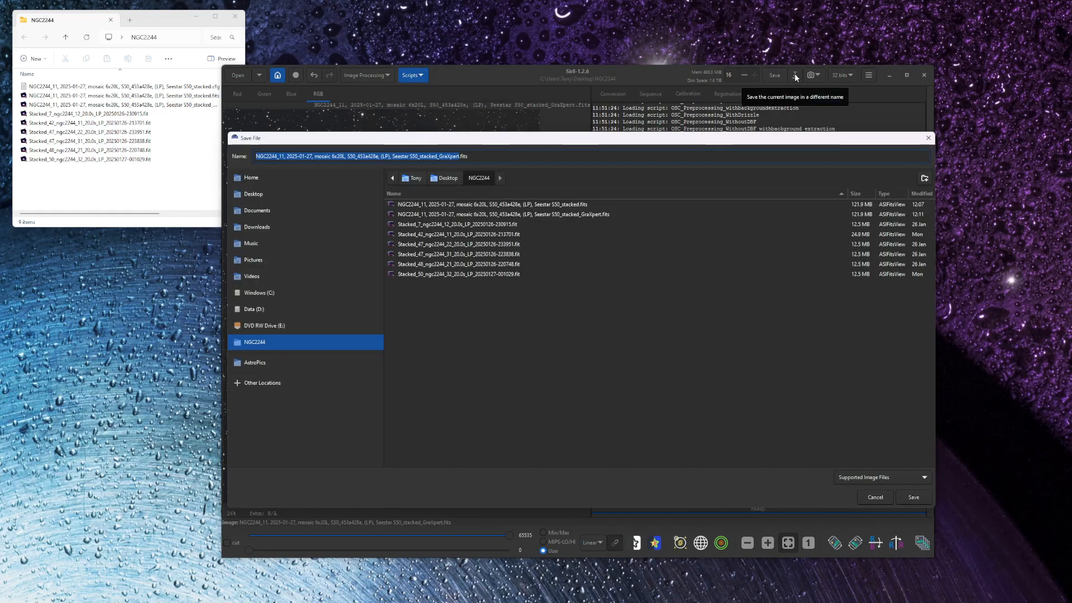
{"action": "left_click", "coordinate": [458, 156]}
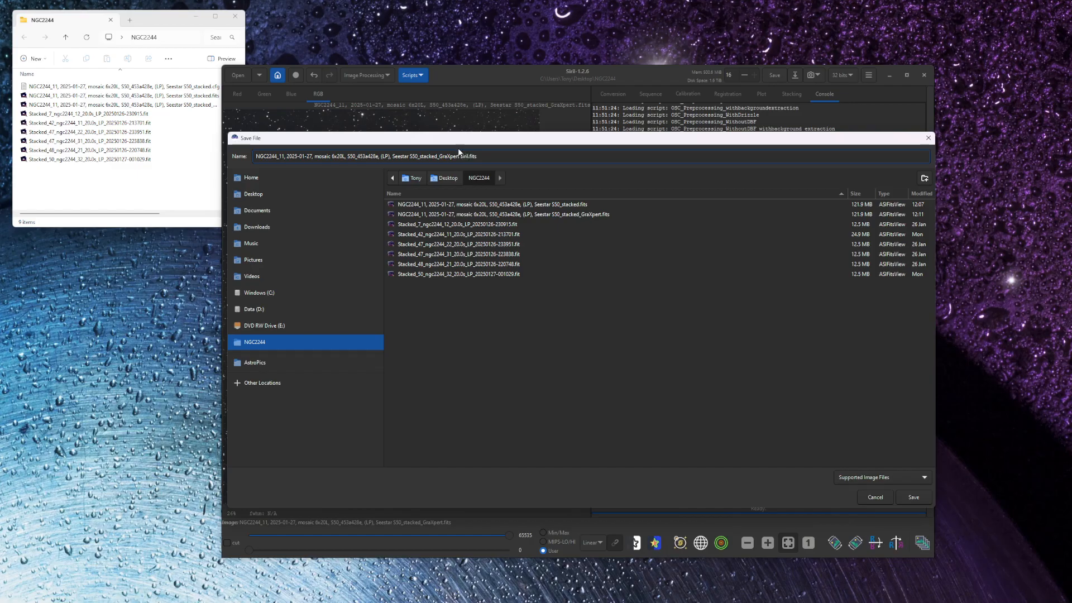
{"action": "type", "text": "siril"}
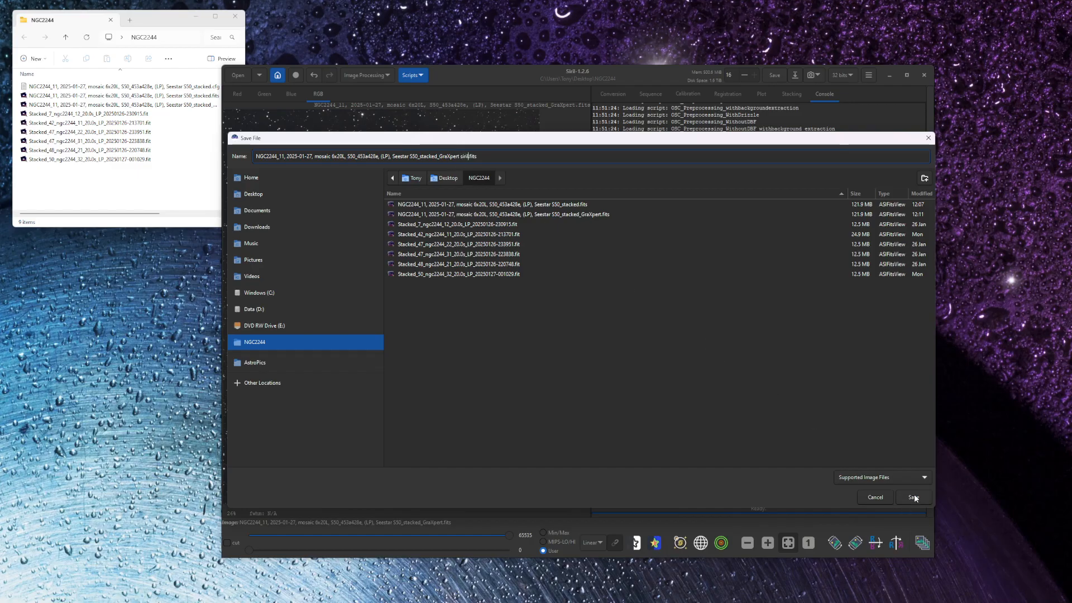
{"action": "left_click", "coordinate": [913, 497]}
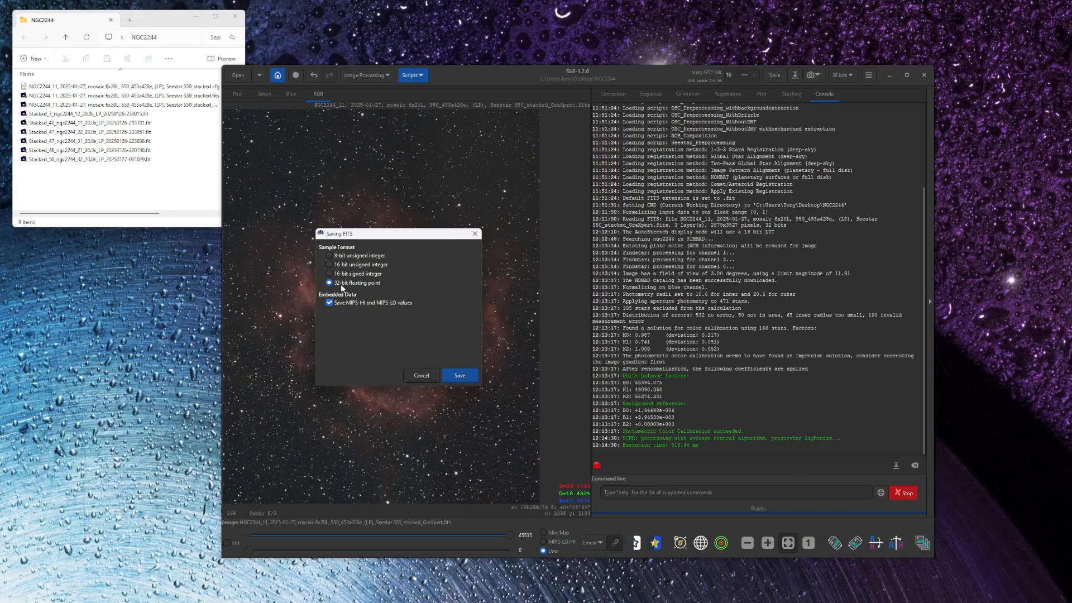
{"action": "left_click", "coordinate": [459, 376]}
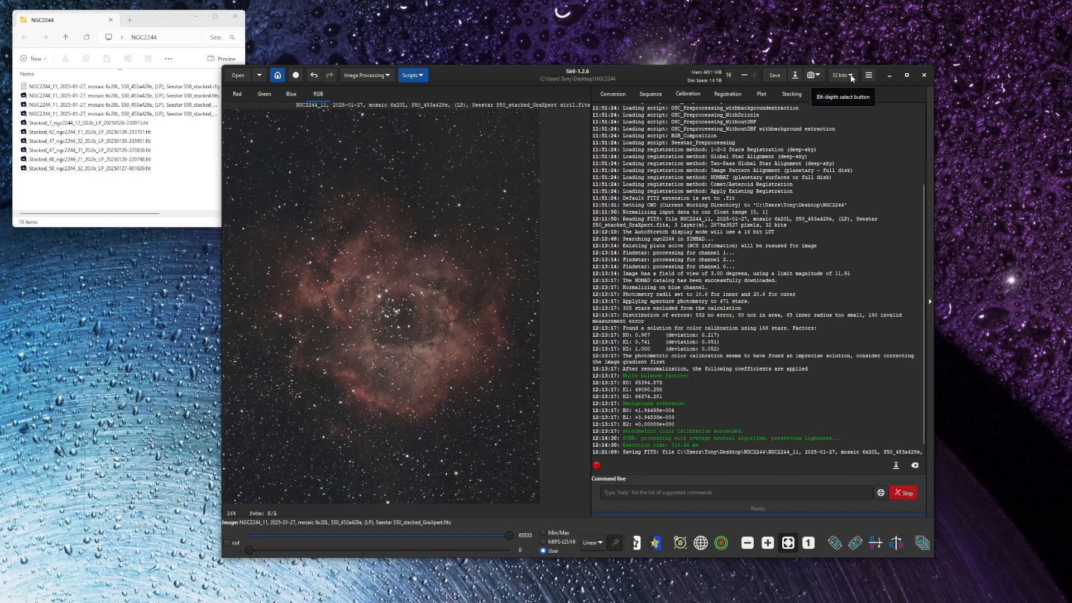
- Save a copy of the image as a 16-bit unsigned integer TIFF without compression, keeping the "GraXpert siril" file name
{"action": "left_click", "coordinate": [795, 76]}
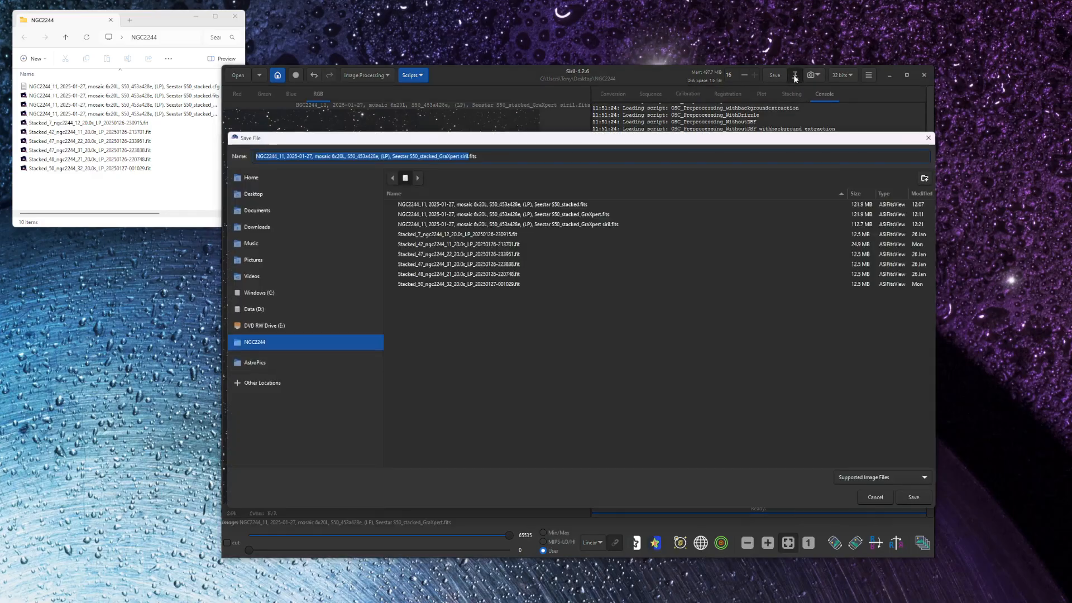
{"action": "left_click", "coordinate": [851, 479]}
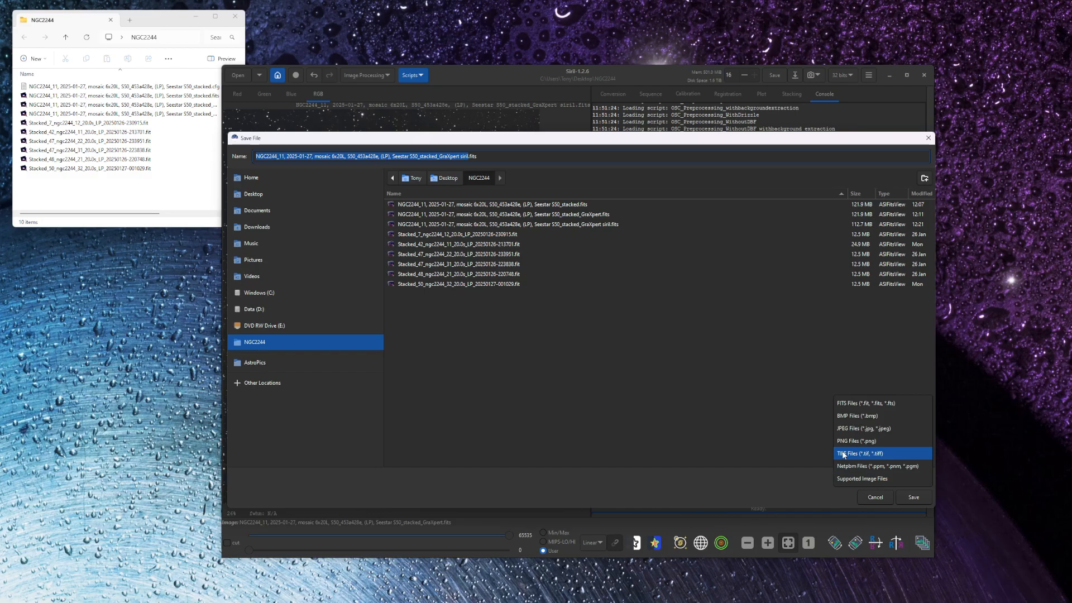
{"action": "left_click", "coordinate": [843, 454]}
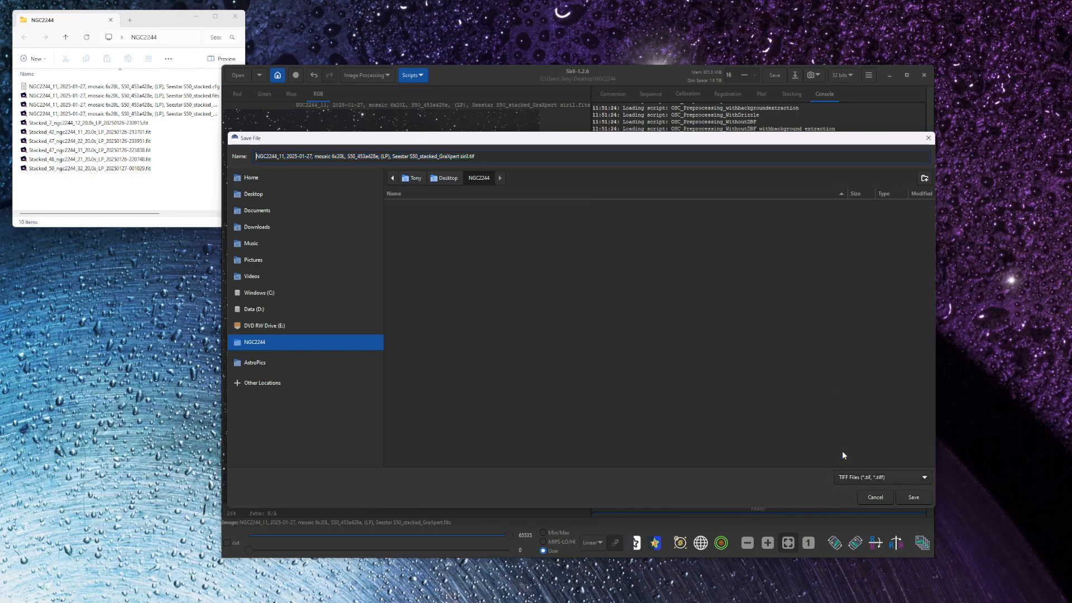
{"action": "left_click", "coordinate": [915, 496]}
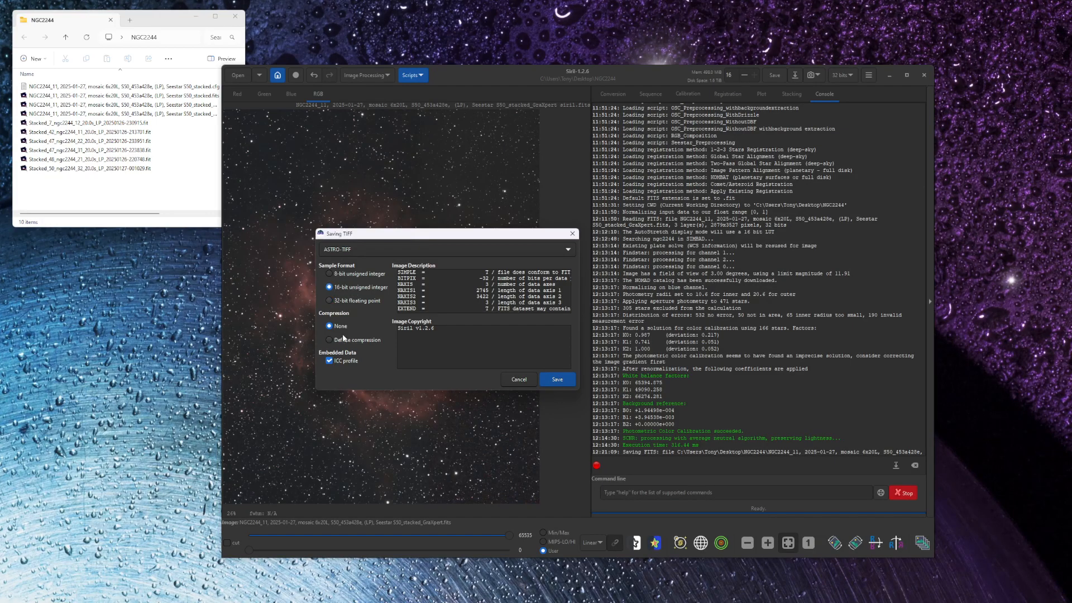
{"action": "left_click", "coordinate": [558, 380]}
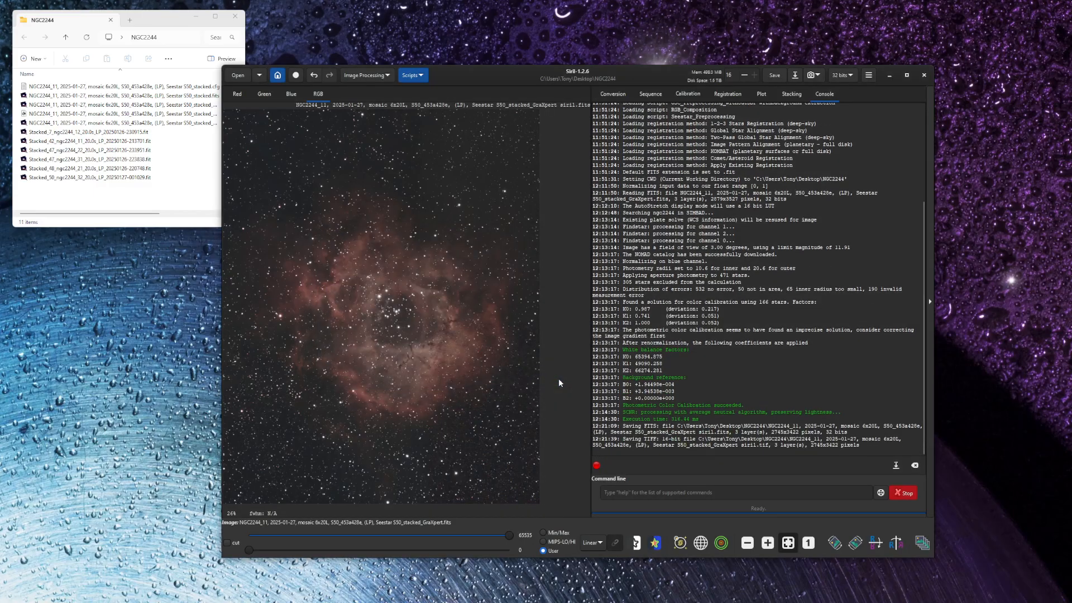